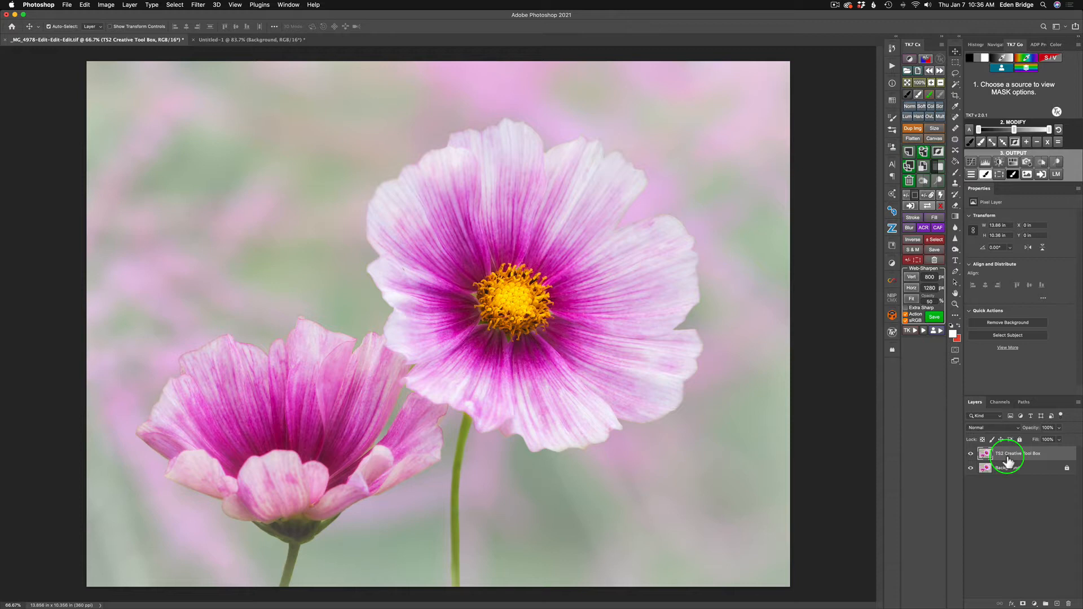
- Open the TS2 Creative Tool Box layer in Topaz Studio 2 and add an AI ReMix filter at High style strength
left_click(198, 5)
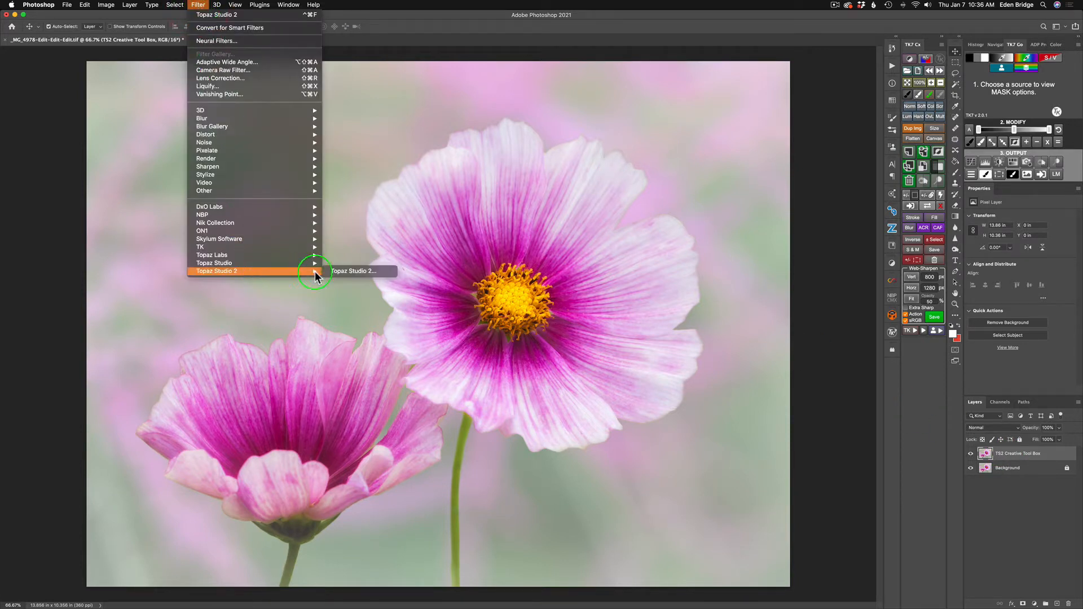
left_click(338, 271)
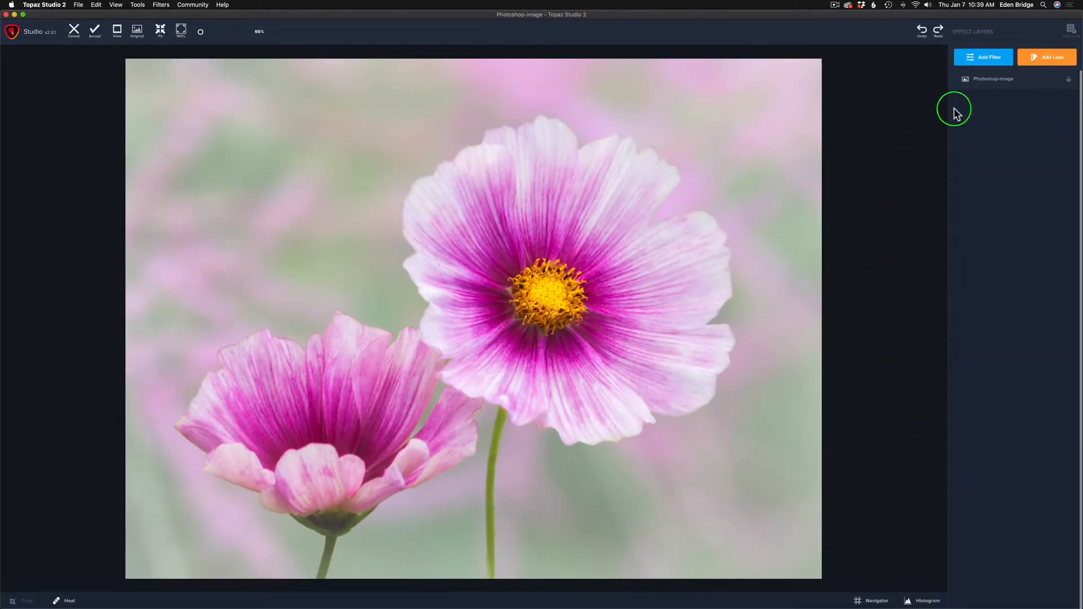
left_click(991, 58)
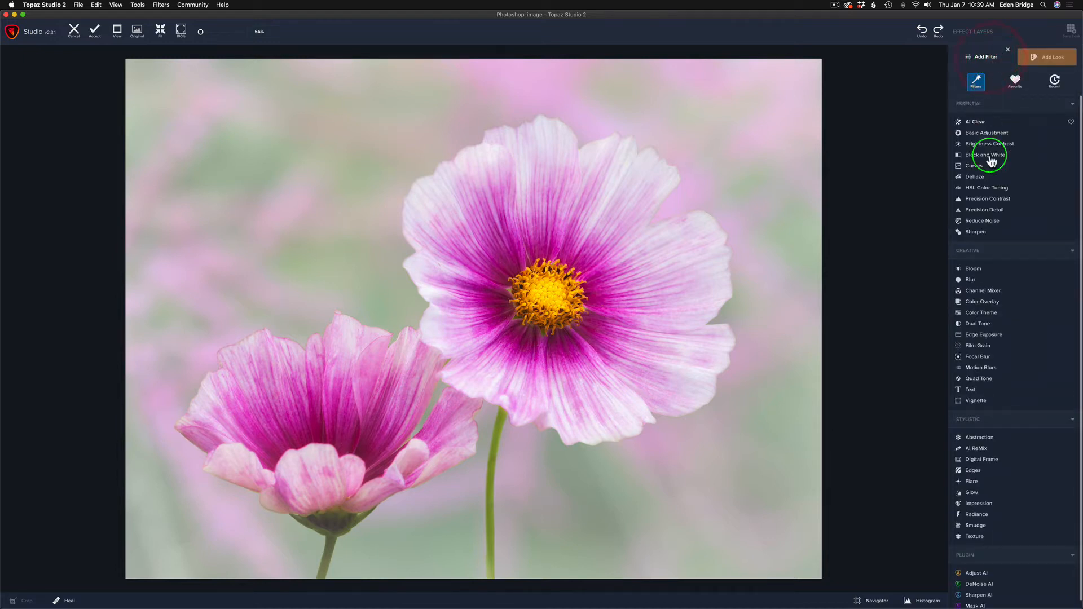
left_click(976, 449)
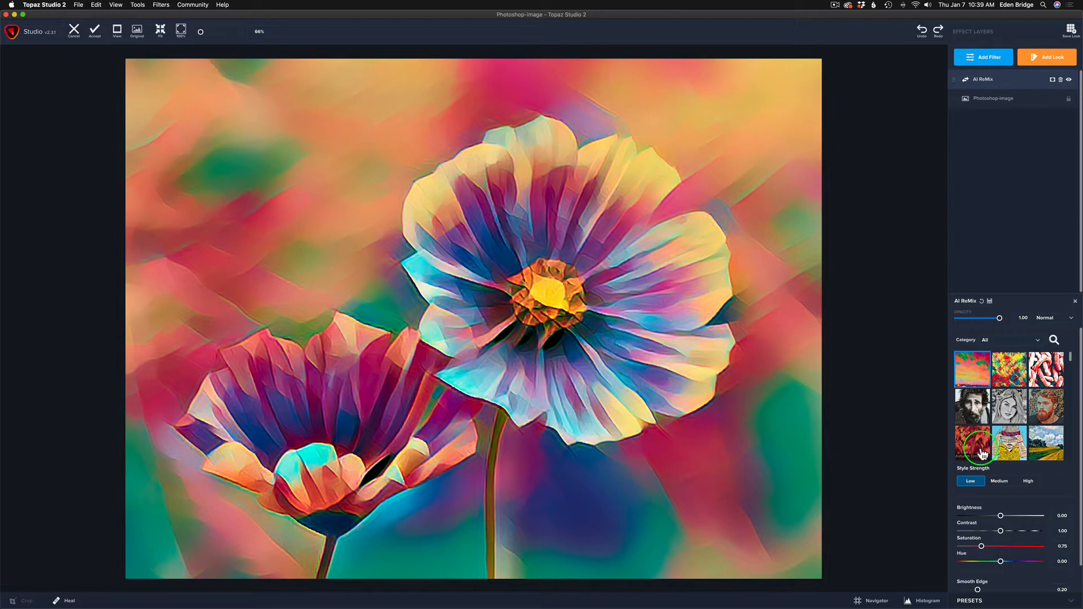
left_click(1028, 481)
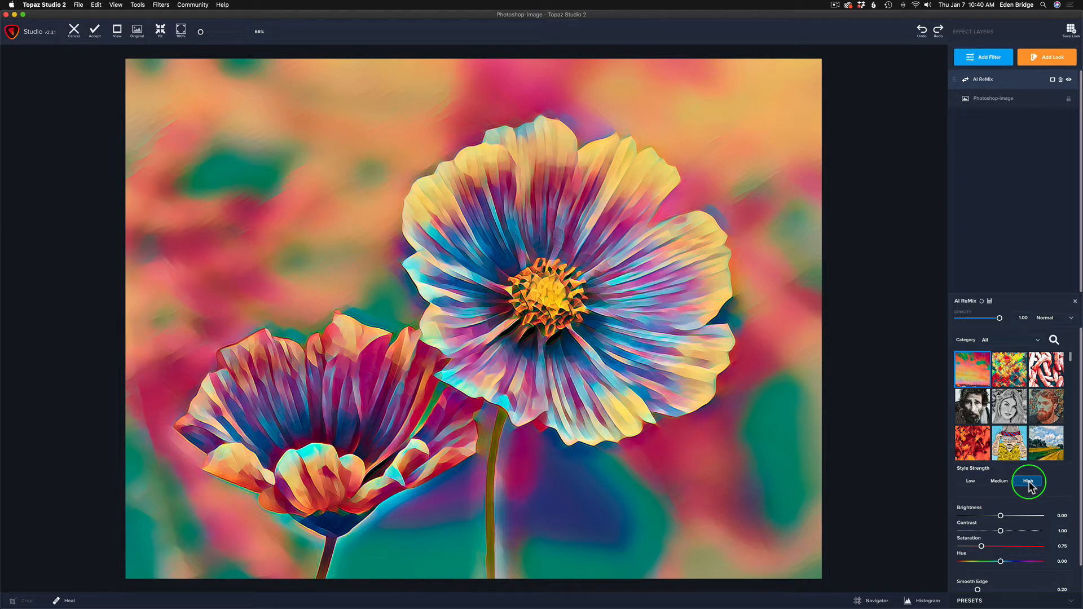
- Try the bearded-man portrait and yellow-field landscape AI ReMix styles, testing the landscape at reduced and full opacity
left_click(1051, 409)
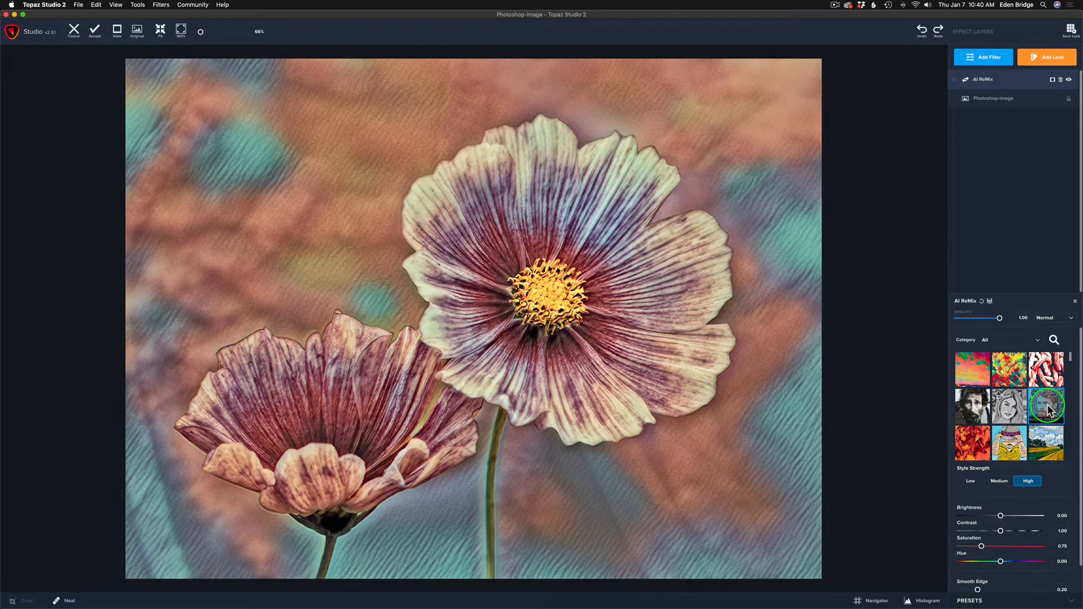
left_click(1048, 442)
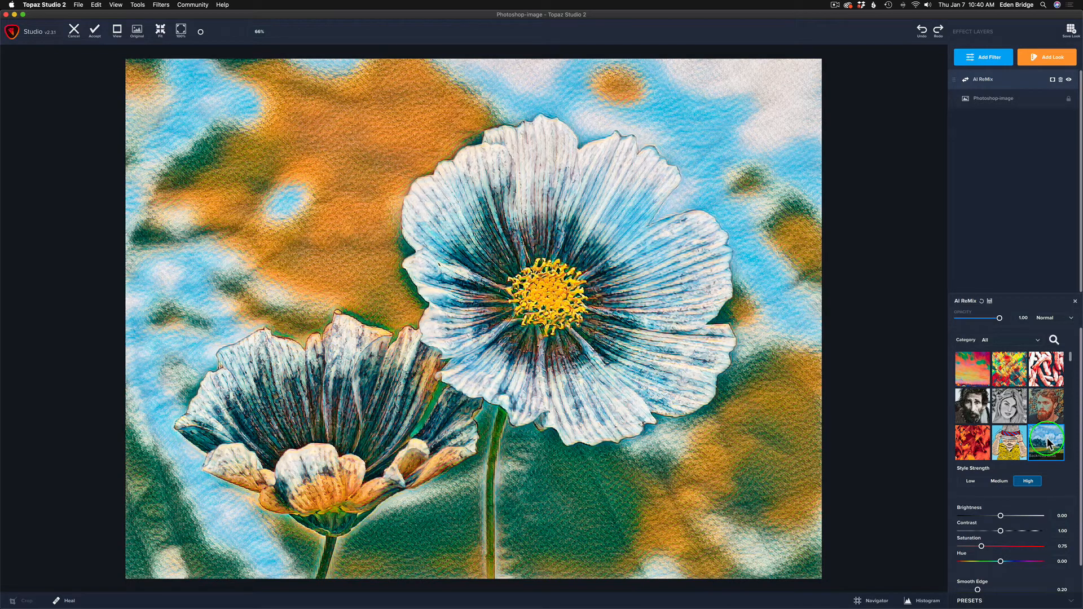
left_click_drag(1000, 318, 978, 320)
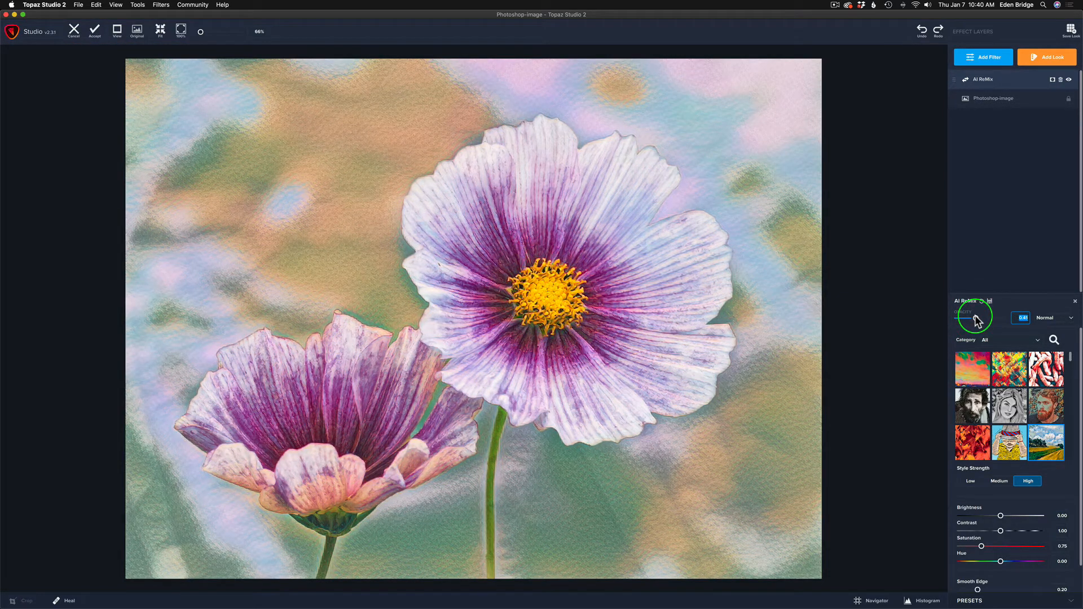
left_click_drag(978, 320, 1013, 318)
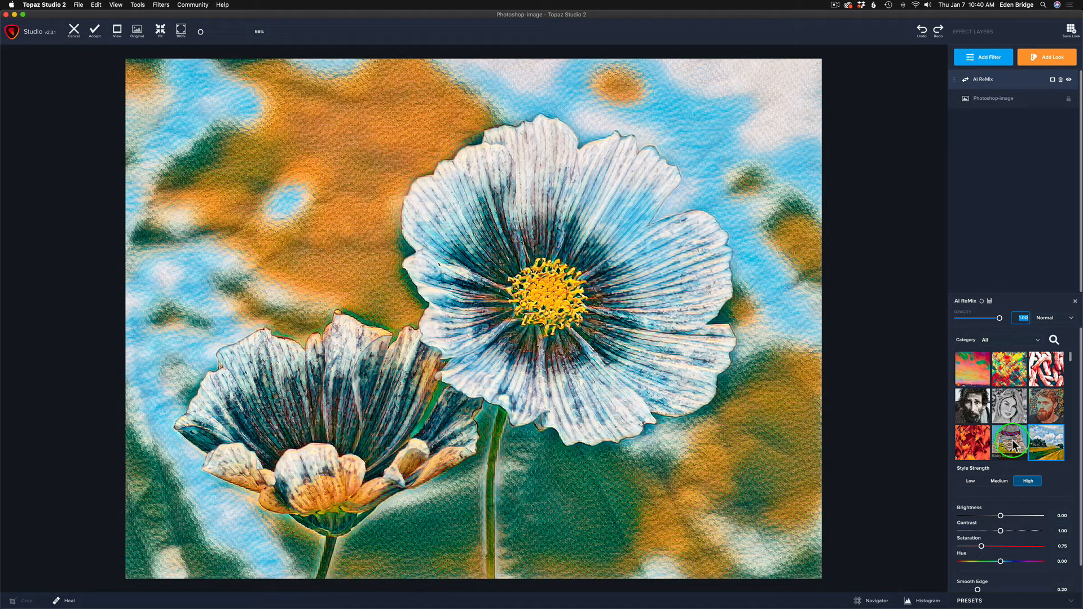
- Apply the AI ReMix style showing the figure in yellow on blue and set the filter's opacity to 0.39
left_click(1012, 445)
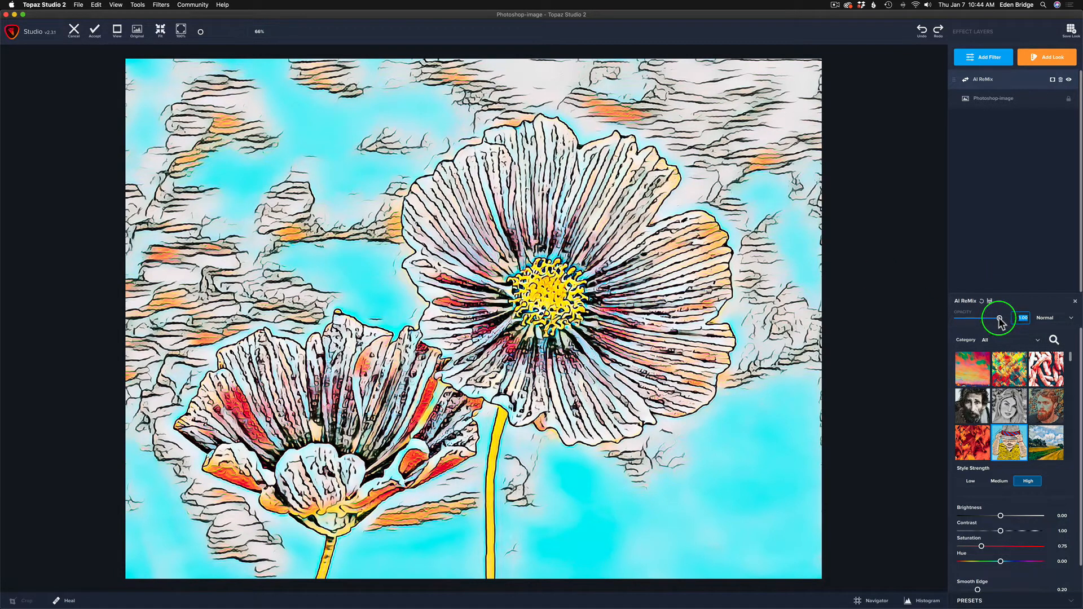
left_click_drag(1000, 320, 976, 319)
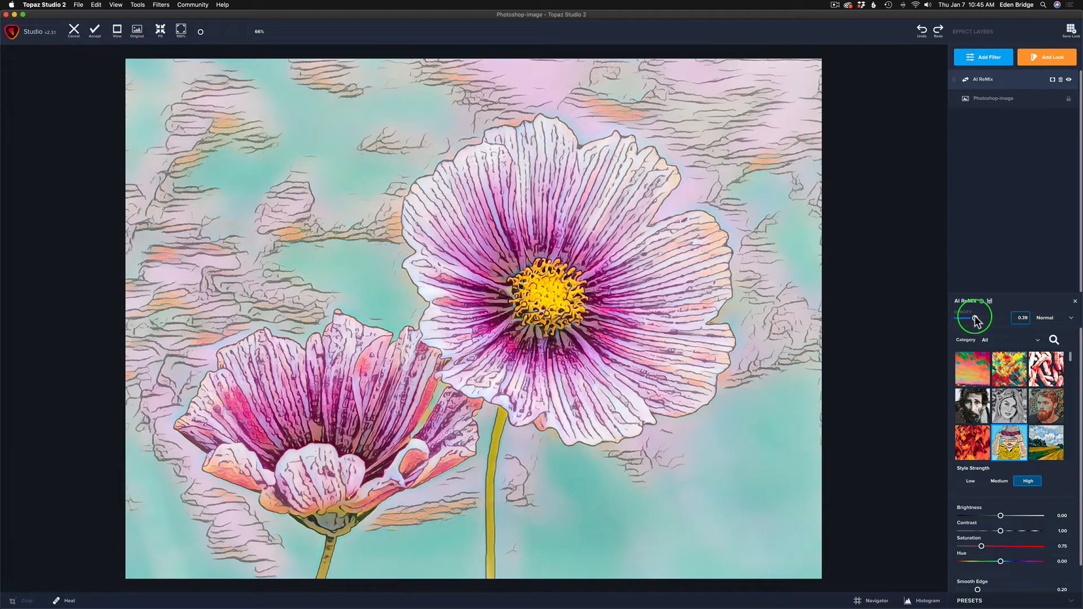
left_click(975, 318)
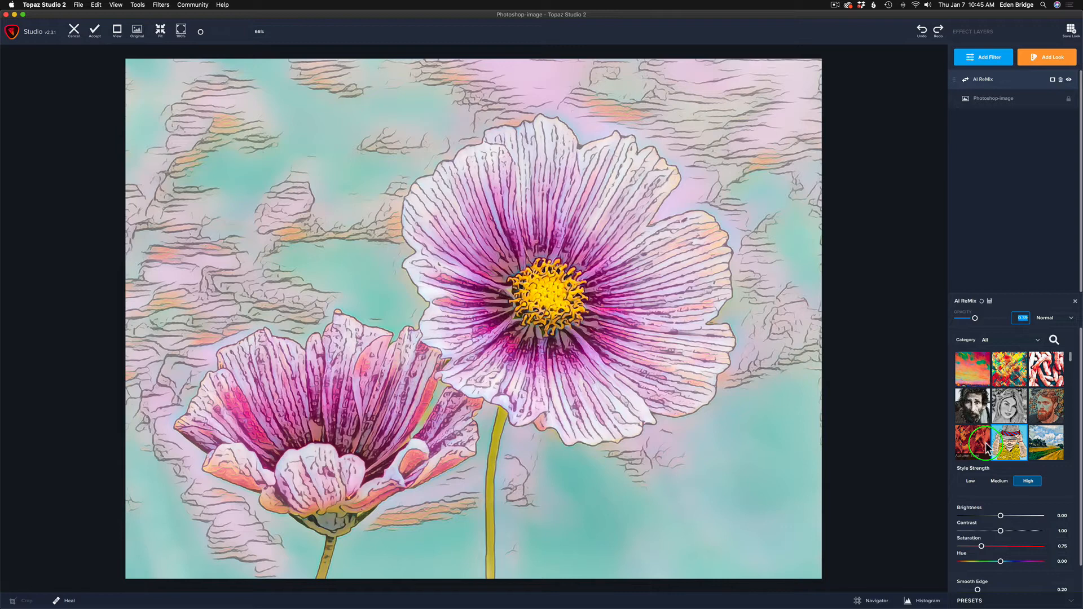
- Add a mask to the AI ReMix layer and invert it to black
left_click(1052, 79)
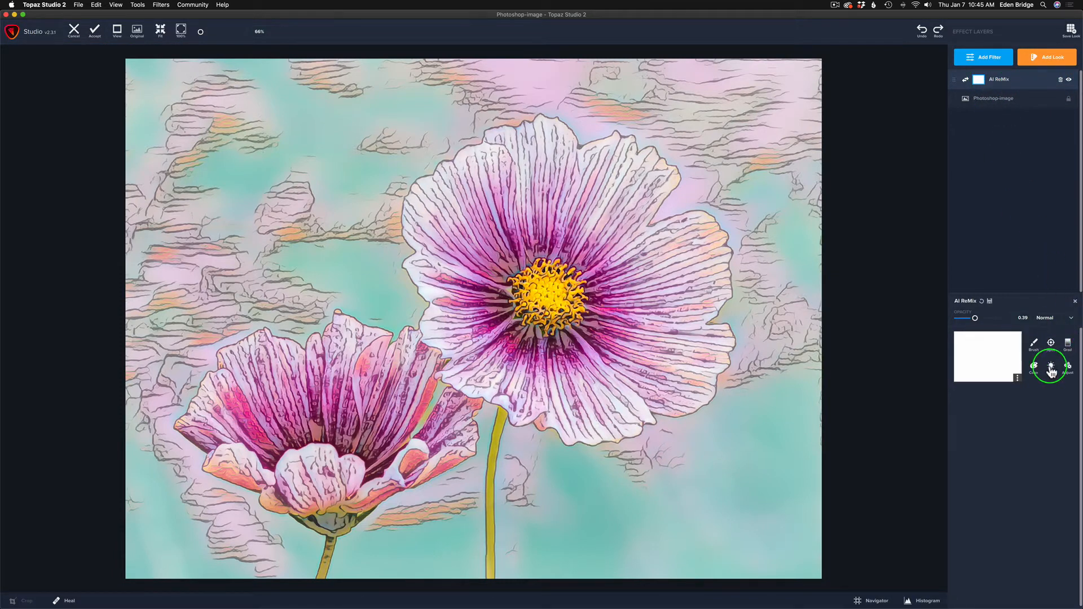
left_click(1018, 383)
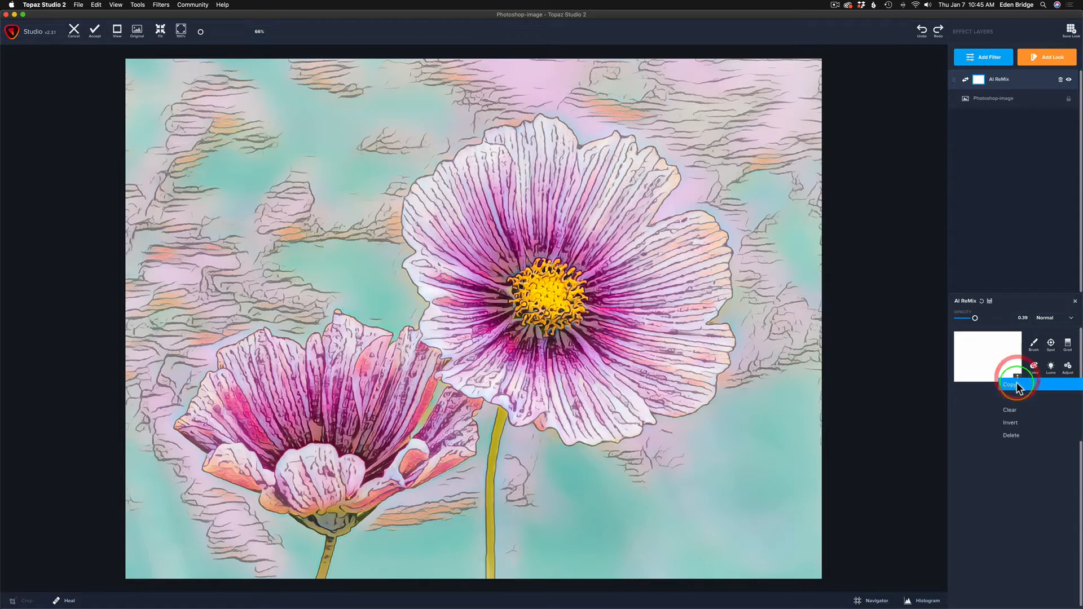
left_click(1018, 417)
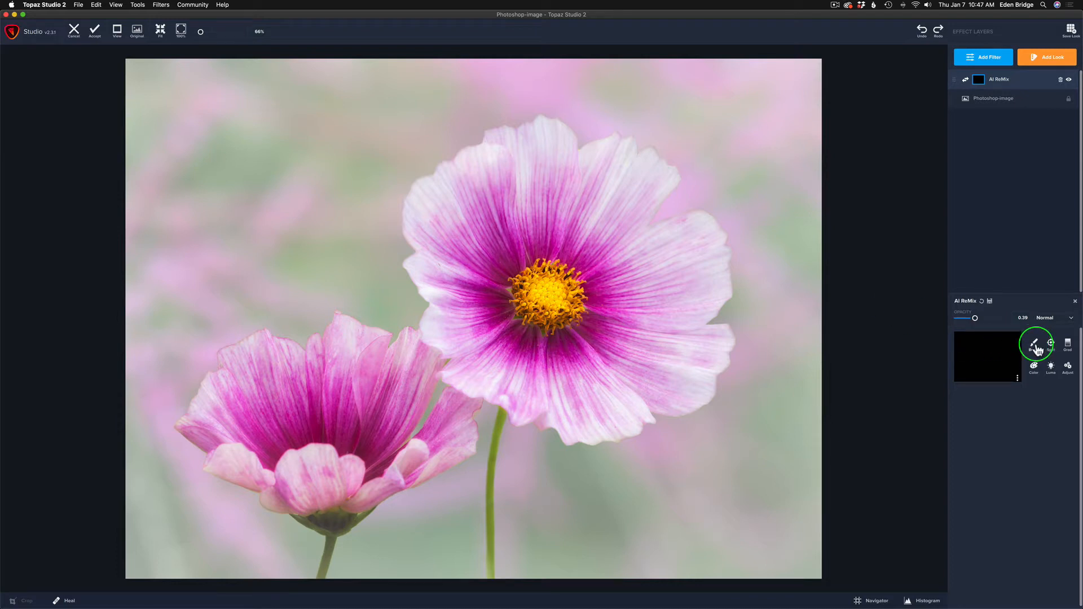
- Set up a white mask brush with transparency 1.00, radius 0.37 and softness 0.18
left_click(1036, 346)
left_click(980, 413)
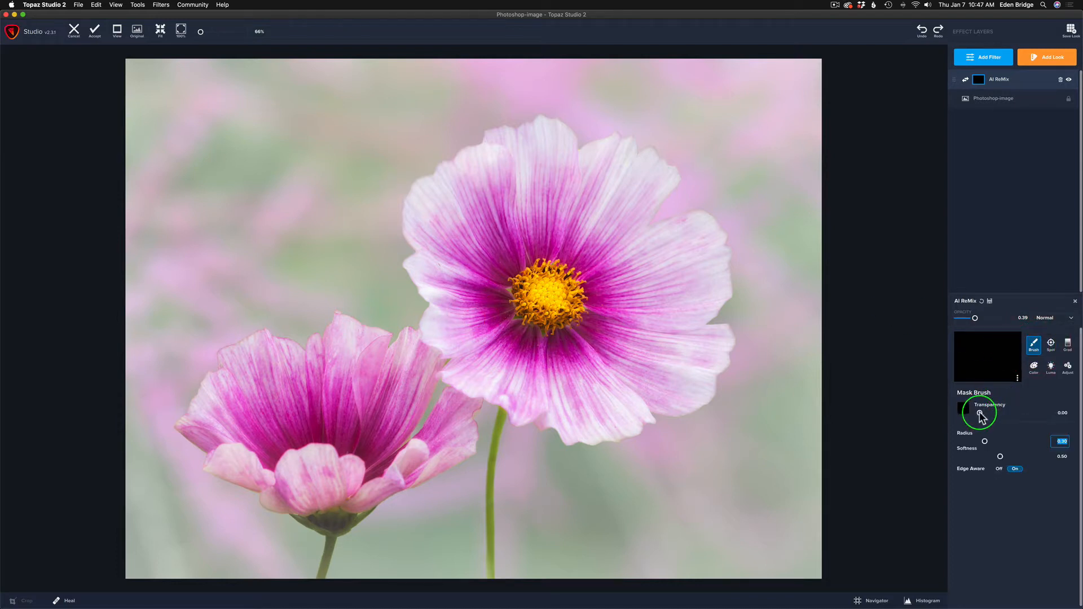
left_click_drag(981, 414, 1053, 411)
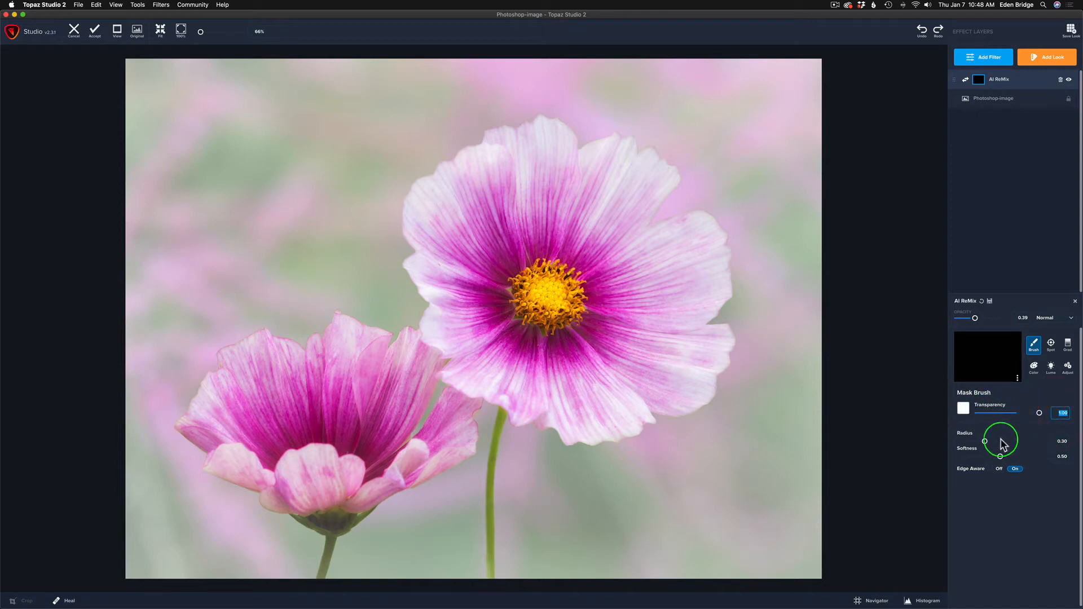
mouse_move(986, 444)
left_mouse_down()
mouse_move(998, 442)
mouse_move(983, 442)
mouse_move(1000, 458)
mouse_move(977, 460)
left_mouse_up()
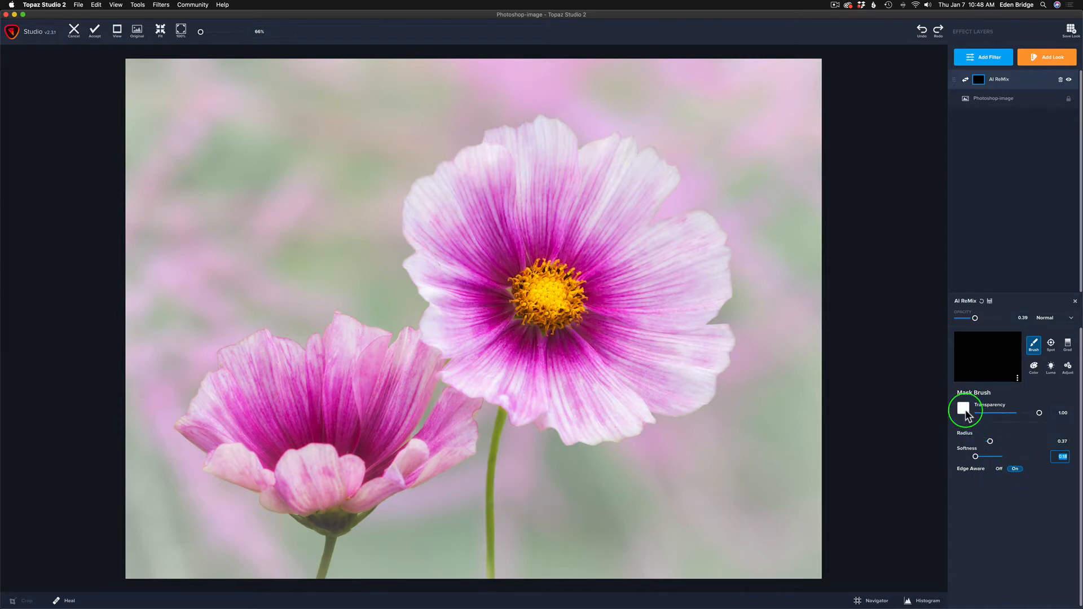
- Paint white over both flower heads on the mask to reveal the AI ReMix effect there
mouse_move(550, 145)
left_mouse_down()
mouse_move(462, 181)
mouse_move(429, 216)
mouse_move(453, 353)
mouse_move(572, 417)
mouse_move(662, 391)
mouse_move(697, 368)
mouse_move(701, 247)
mouse_move(624, 256)
mouse_move(645, 189)
mouse_move(627, 163)
mouse_move(541, 164)
mouse_move(557, 186)
mouse_move(485, 211)
mouse_move(468, 247)
mouse_move(480, 325)
mouse_move(573, 377)
mouse_move(610, 379)
mouse_move(649, 361)
mouse_move(667, 325)
mouse_move(652, 272)
mouse_move(556, 214)
left_mouse_up()
mouse_move(521, 308)
left_mouse_down()
mouse_move(570, 340)
mouse_move(618, 295)
mouse_move(552, 238)
mouse_move(540, 321)
mouse_move(598, 293)
mouse_move(569, 309)
mouse_move(583, 281)
mouse_move(651, 327)
mouse_move(648, 350)
left_mouse_up()
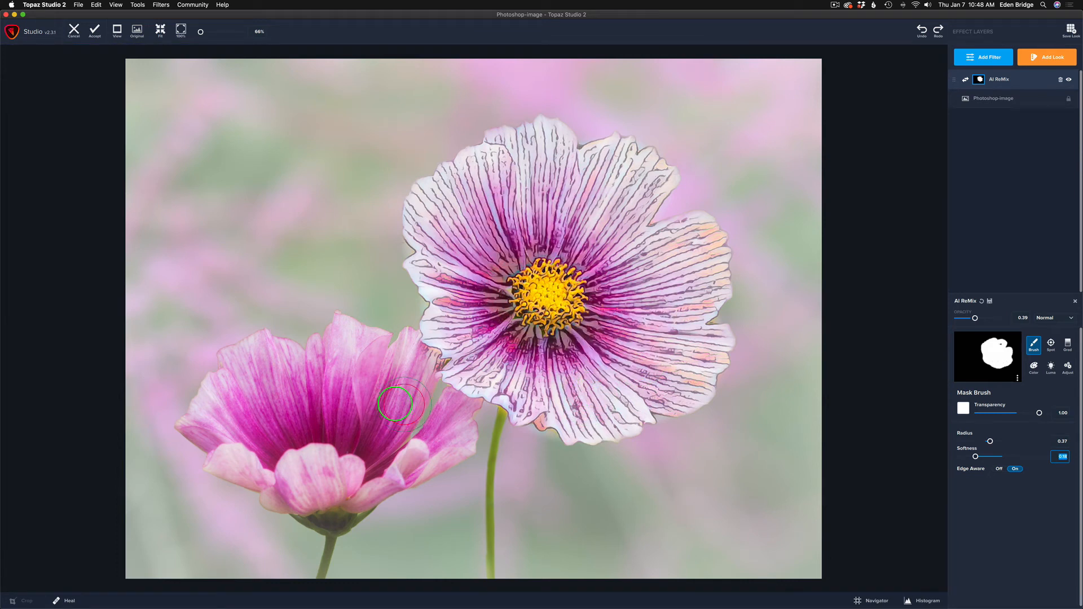
mouse_move(264, 362)
left_mouse_down()
mouse_move(218, 409)
mouse_move(226, 442)
mouse_move(205, 426)
mouse_move(321, 508)
mouse_move(421, 451)
mouse_move(457, 411)
mouse_move(448, 430)
mouse_move(386, 468)
mouse_move(371, 455)
mouse_move(409, 359)
mouse_move(345, 444)
mouse_move(361, 376)
mouse_move(344, 341)
mouse_move(371, 358)
mouse_move(349, 363)
mouse_move(322, 442)
mouse_move(319, 391)
mouse_move(306, 376)
mouse_move(265, 364)
mouse_move(247, 373)
mouse_move(258, 369)
mouse_move(271, 435)
mouse_move(309, 470)
mouse_move(289, 421)
left_mouse_up()
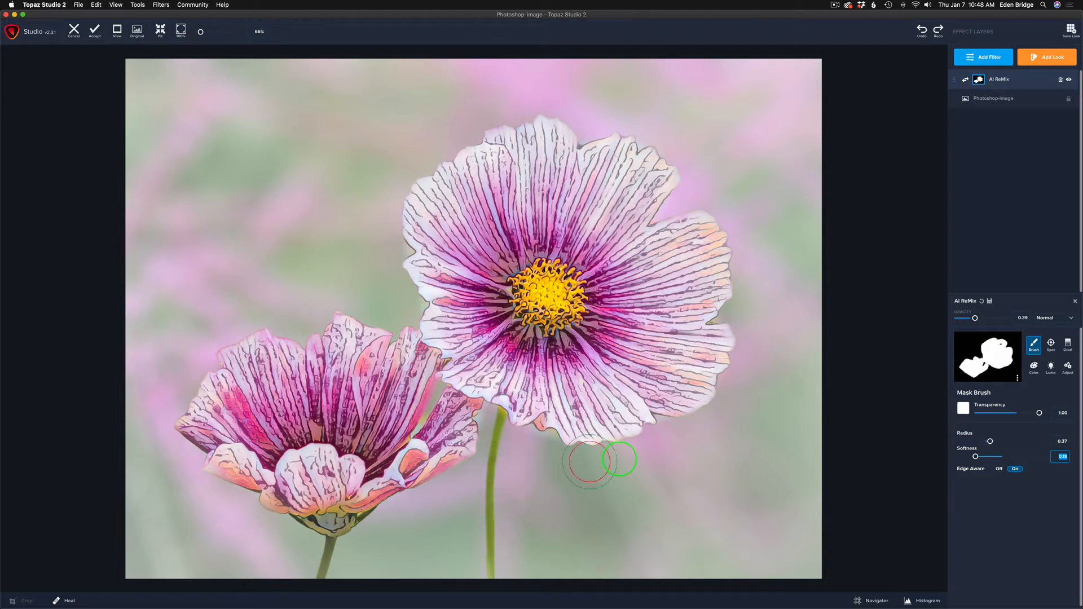
- Reduce the mask brush radius to about 0.05 and paint the AI ReMix effect onto both flower stems
left_click_drag(995, 442, 966, 443)
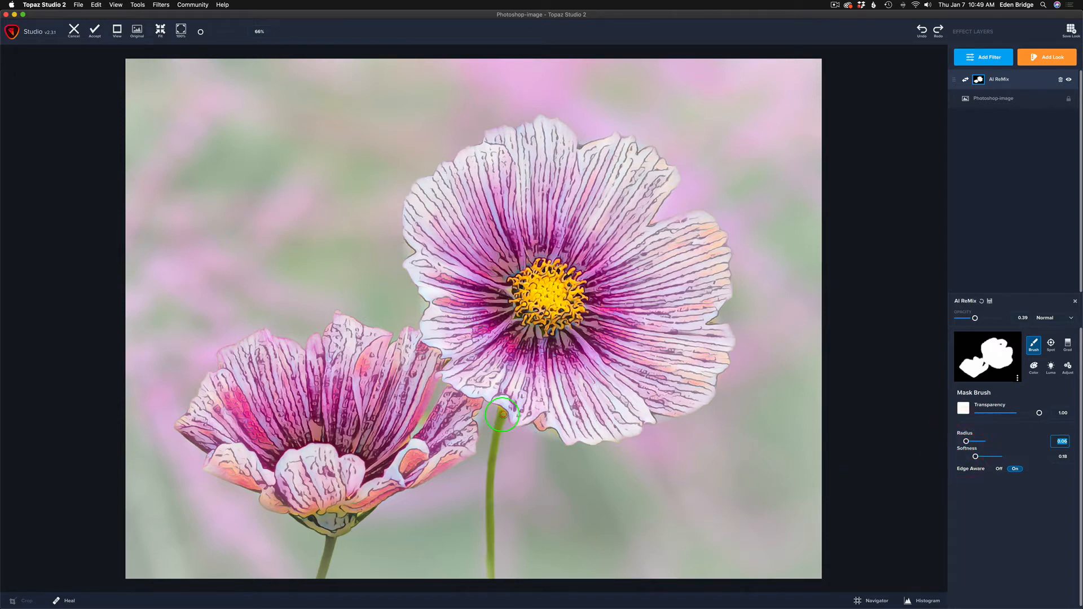
left_click_drag(502, 411, 498, 436)
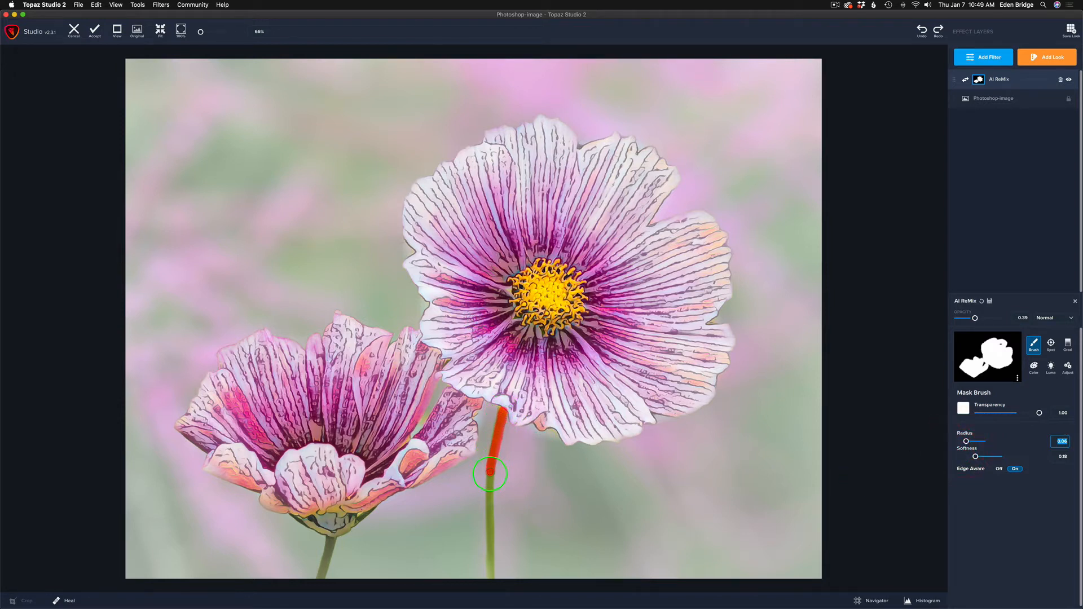
mouse_move(492, 546)
left_mouse_down()
mouse_move(491, 578)
mouse_move(481, 566)
left_mouse_up()
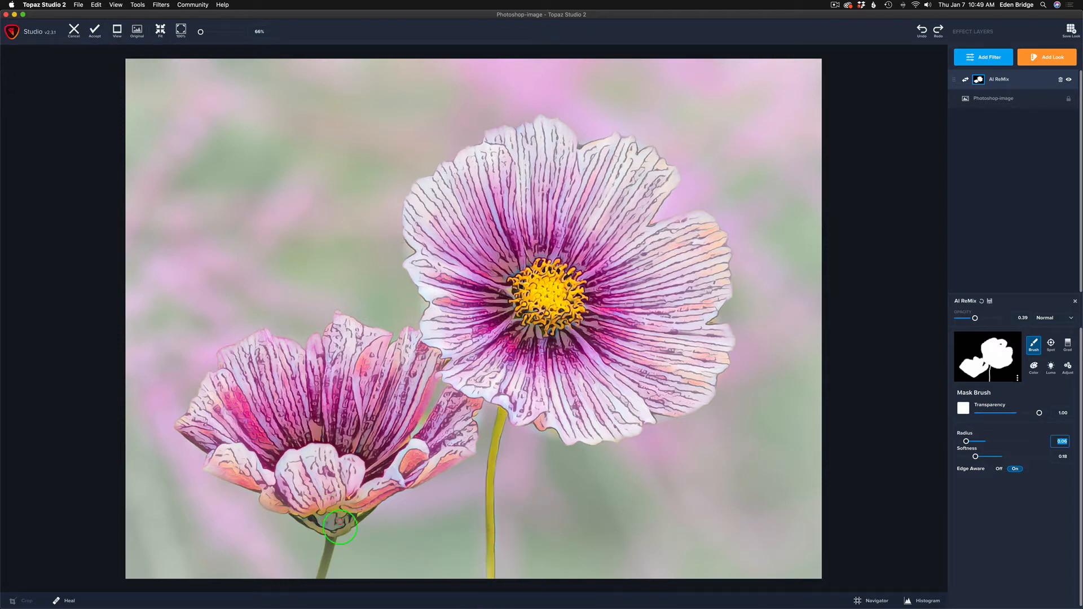
left_click_drag(330, 536, 321, 598)
- Add an Impression filter with the first brush stroke style and set its number of strokes to Low
left_click(987, 58)
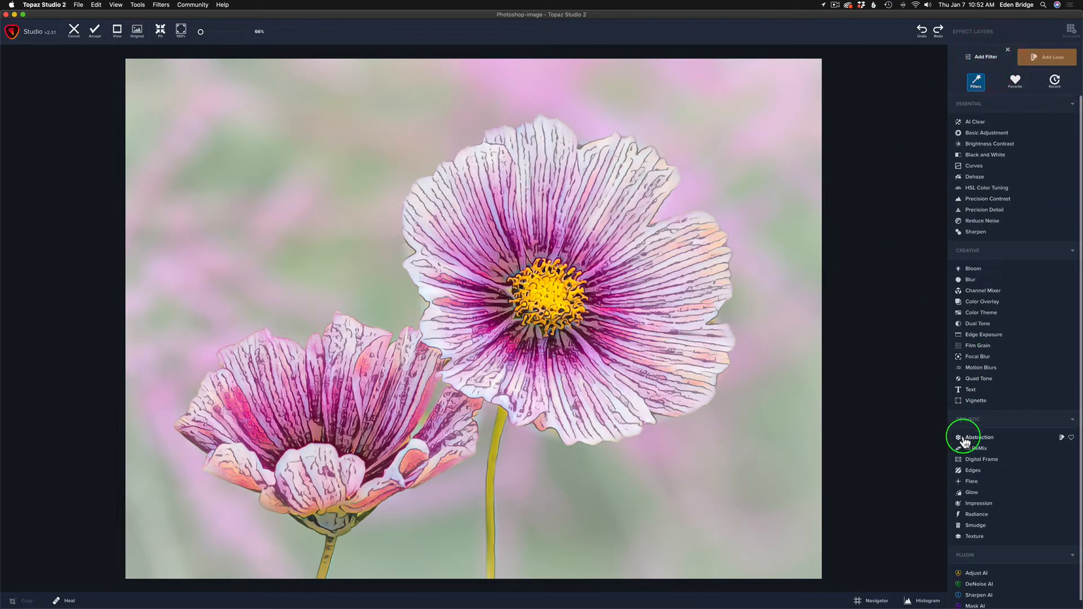
left_click(976, 505)
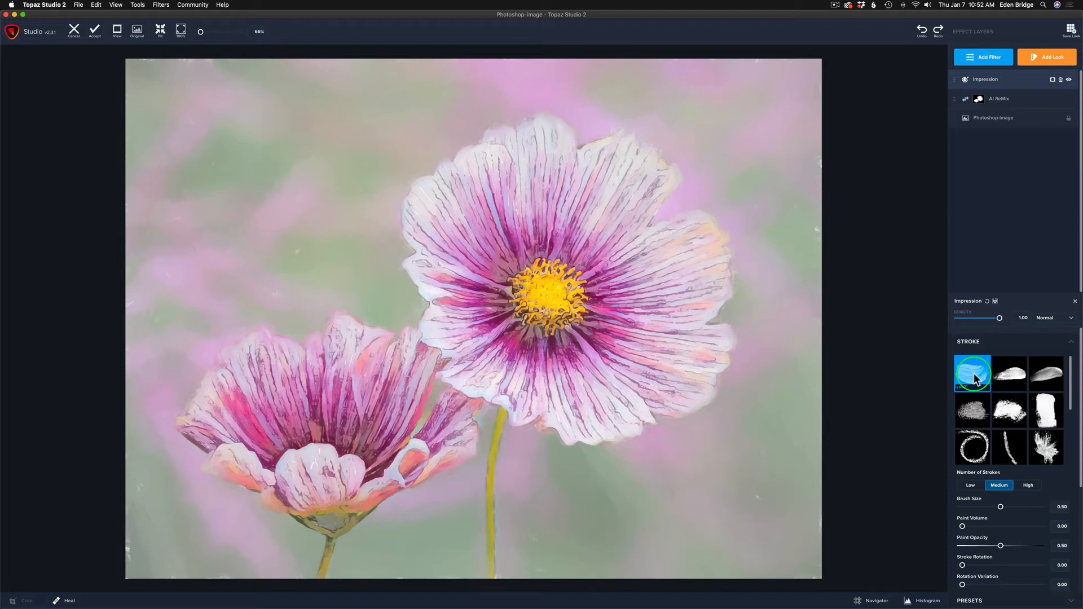
left_click(1029, 486)
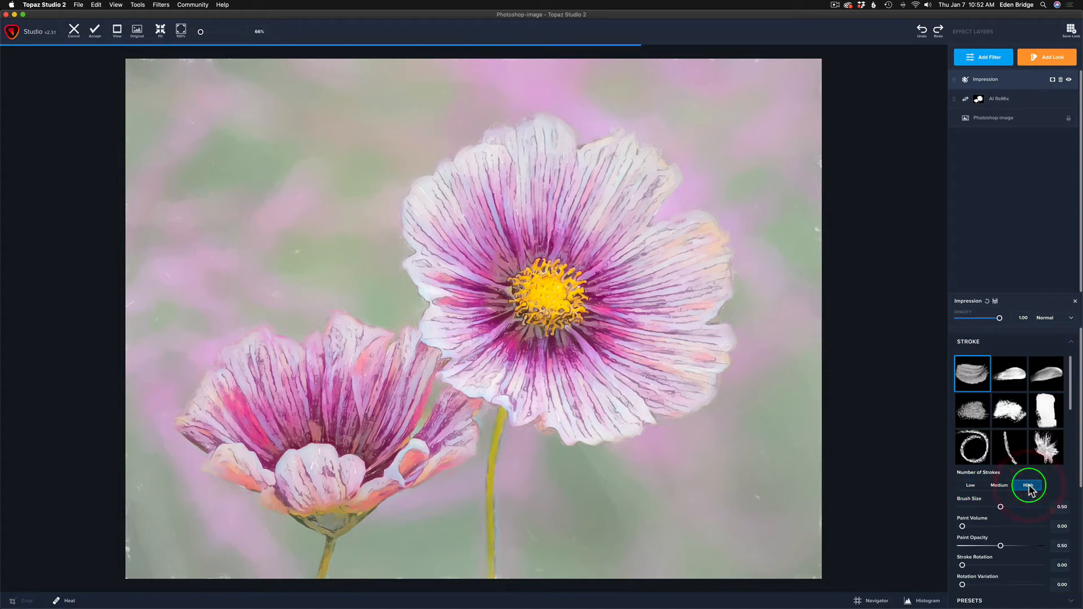
left_click(999, 487)
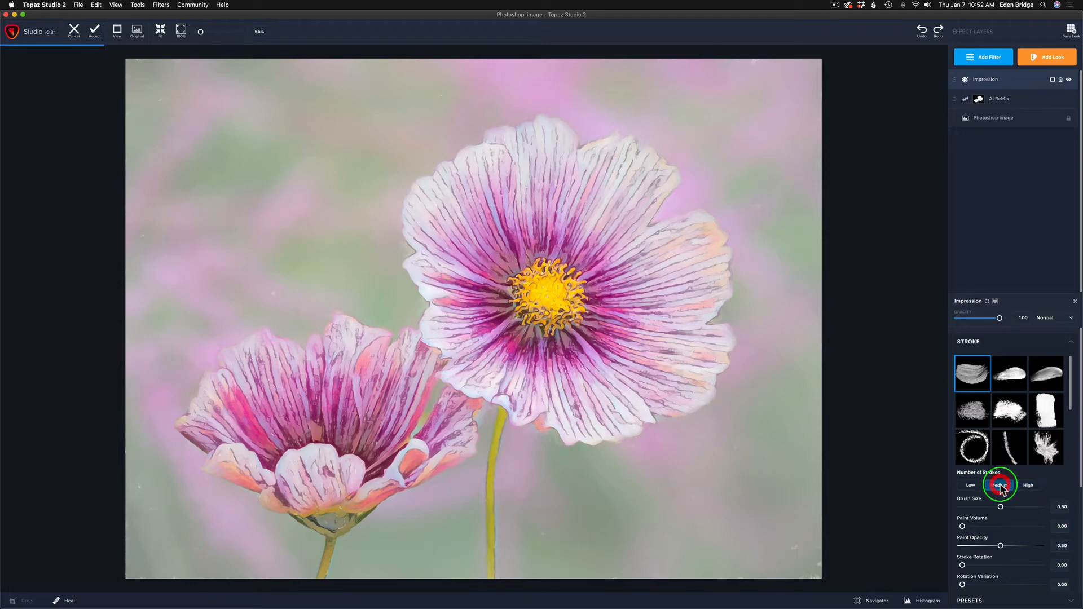
left_click(970, 487)
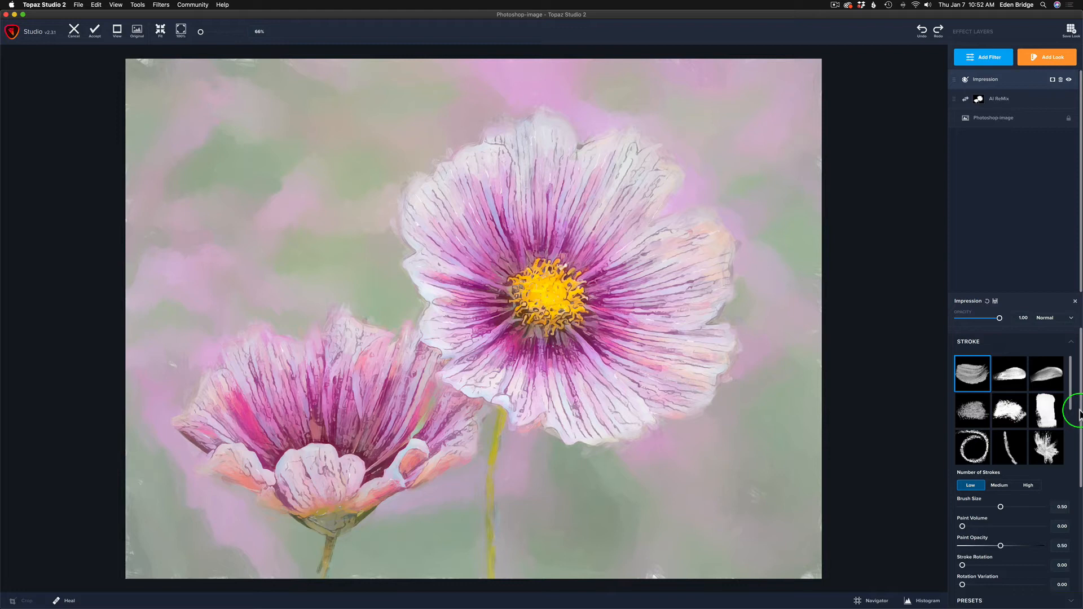
- Set the Impression filter's texture background type to Original
left_click_drag(1079, 415, 1066, 552)
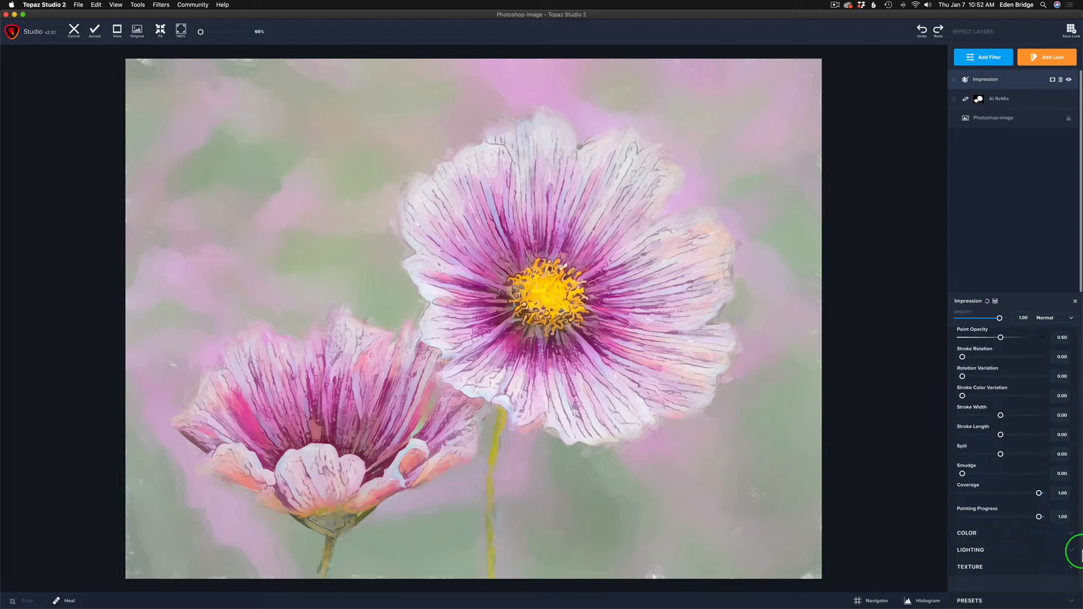
left_click(987, 568)
left_click_drag(1080, 480, 1071, 564)
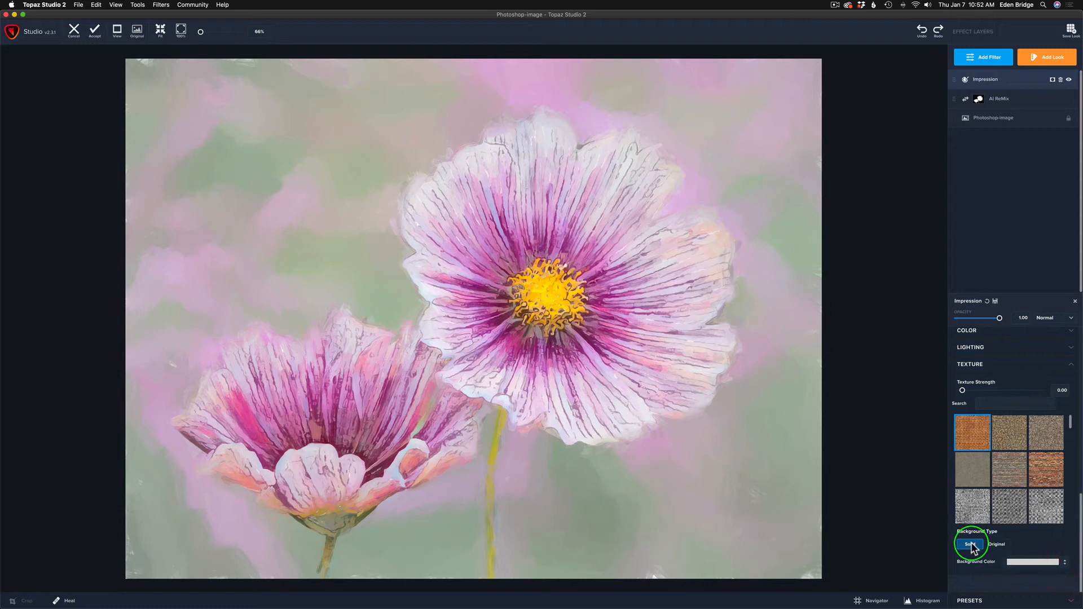
left_click(997, 546)
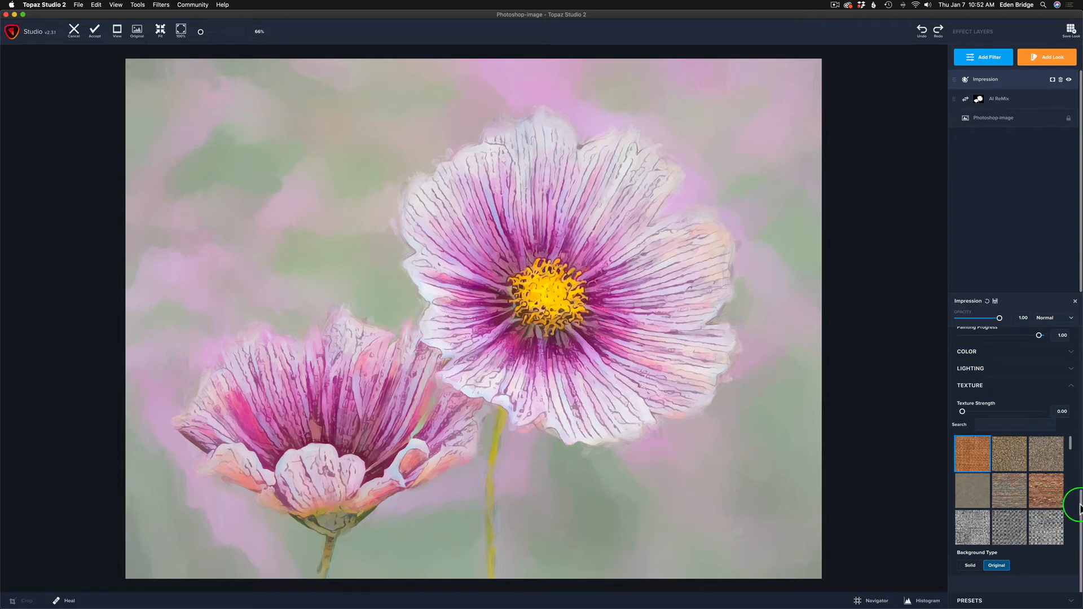
left_click_drag(1080, 508, 1080, 332)
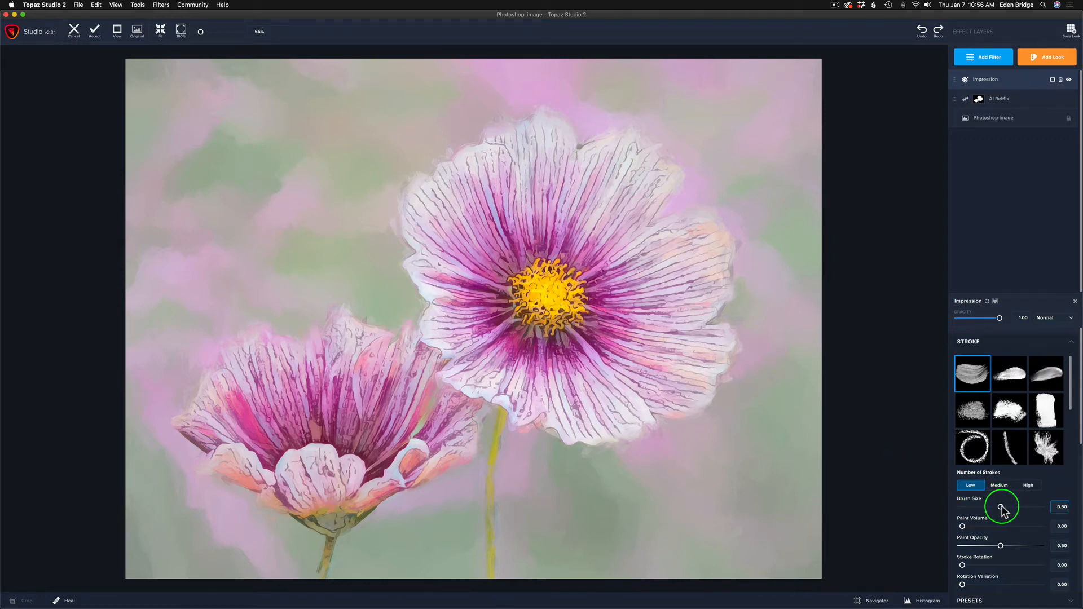
- Set the Impression filter's brush size to 0.30 and its paint volume to 0.58
mouse_move(1002, 508)
left_mouse_down()
mouse_move(1034, 507)
mouse_move(982, 508)
left_mouse_up()
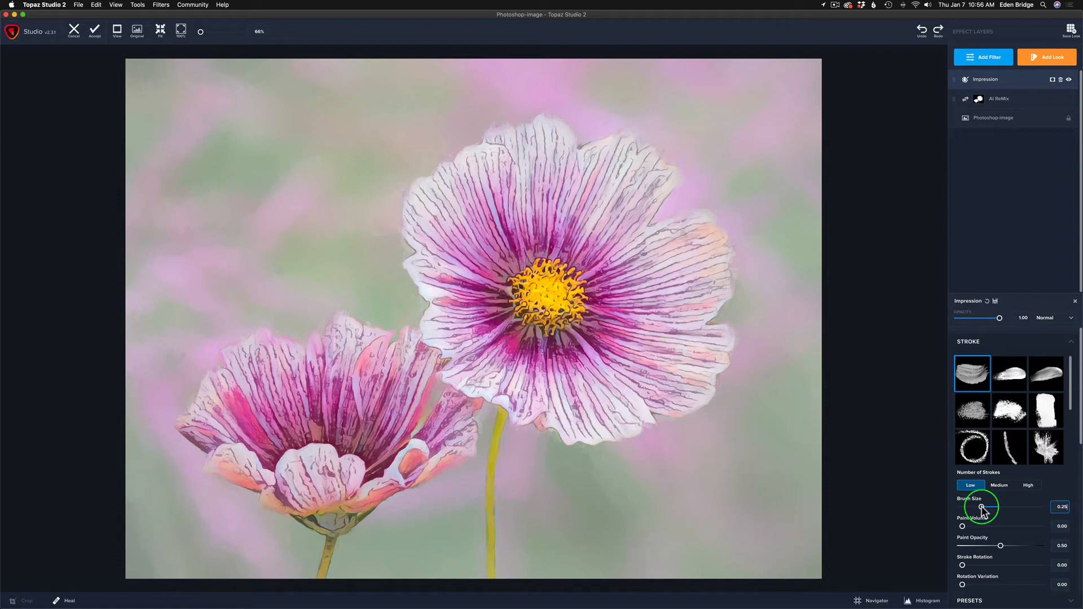
left_click_drag(982, 509, 985, 509)
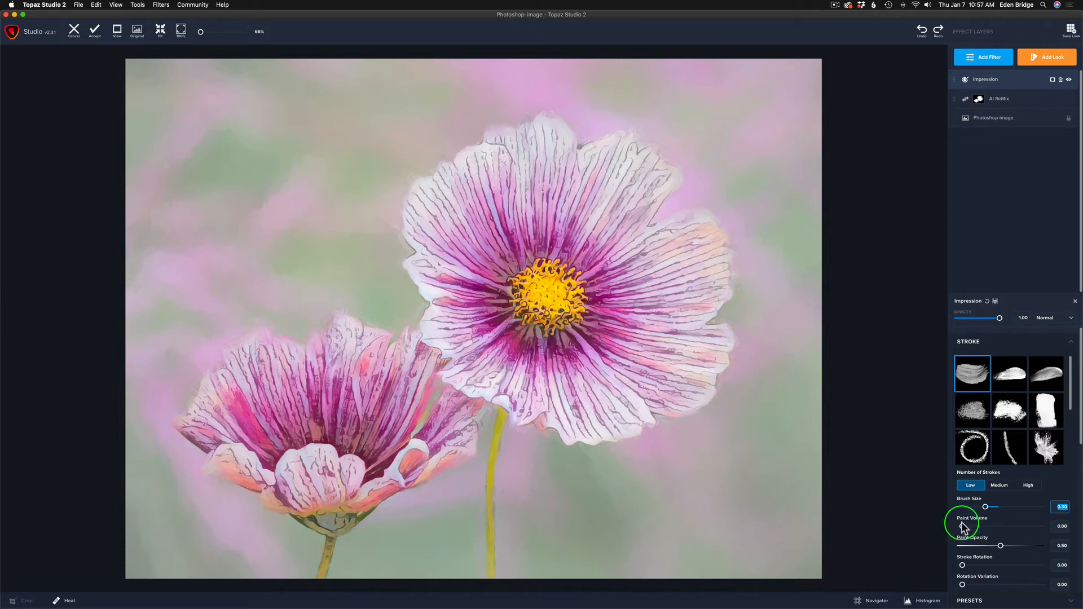
left_click_drag(963, 526, 1008, 529)
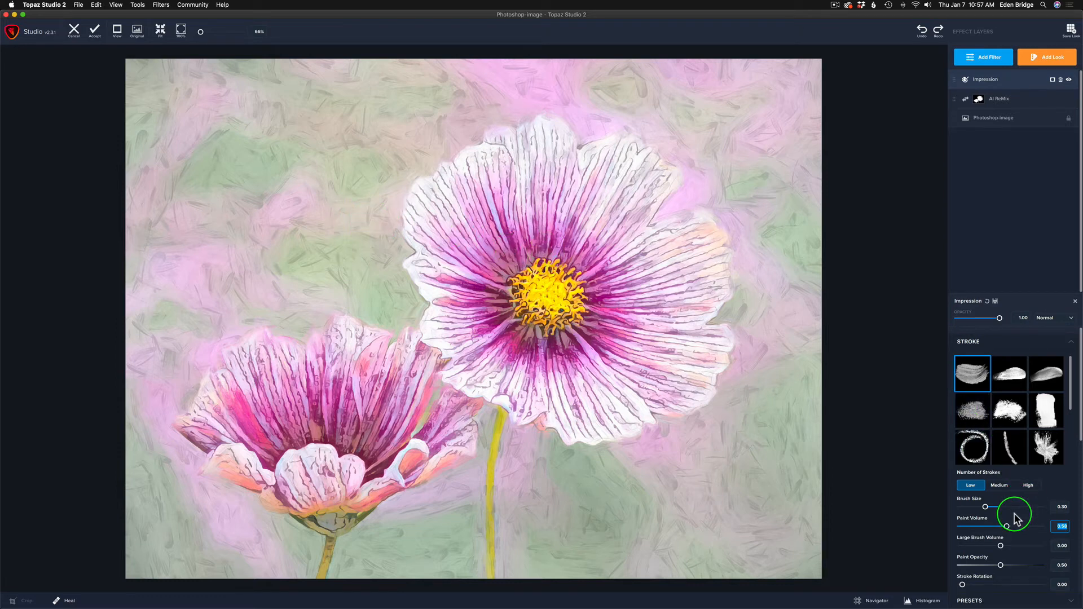
- Raise the Impression filter's paint volume to 0.82 and its paint opacity to about 0.80, and compare the result with the original photo
mouse_move(1006, 527)
left_mouse_down()
mouse_move(1079, 533)
mouse_move(1026, 528)
left_mouse_up()
mouse_move(1001, 566)
left_mouse_down()
mouse_move(1044, 567)
mouse_move(754, 549)
mouse_move(1026, 558)
left_mouse_up()
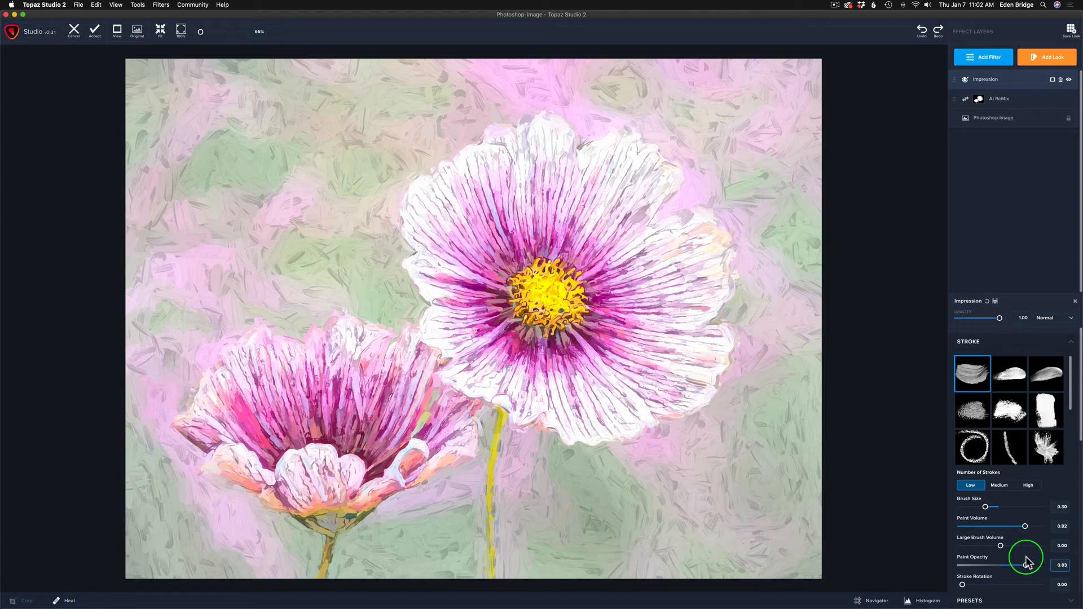
left_click_drag(1026, 558, 1023, 558)
left_click_drag(1001, 547, 986, 545)
left_click(875, 222)
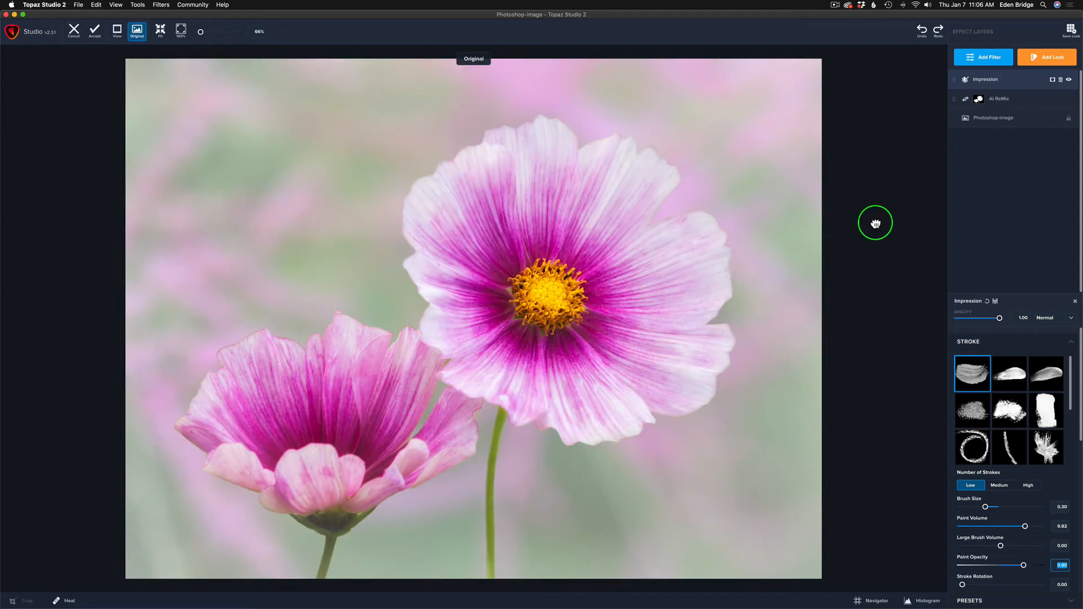
left_click(875, 223)
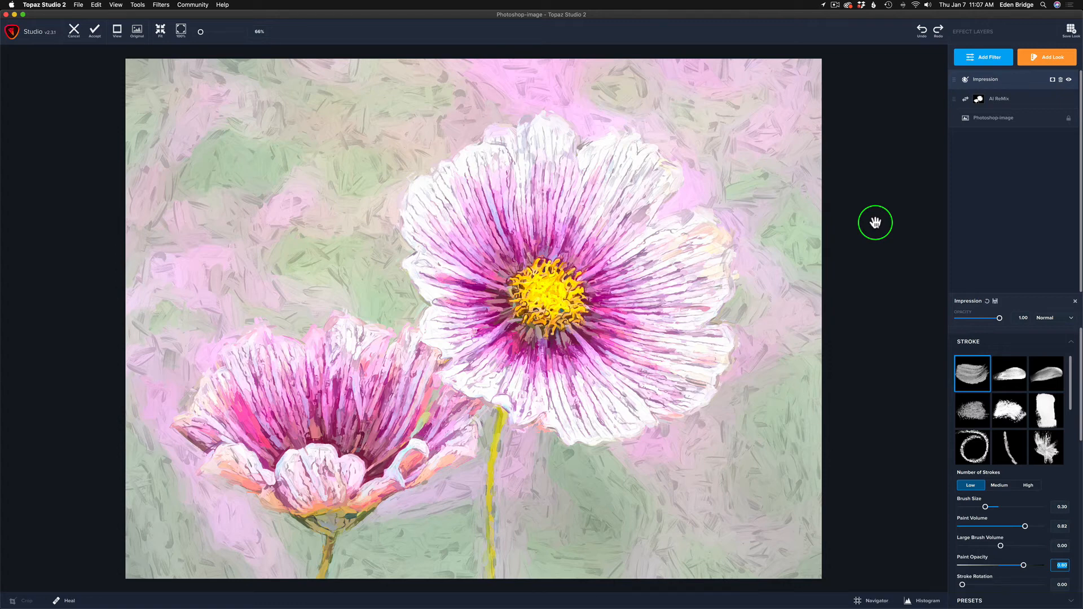
- Try several other brush stroke styles in the Impression filter and return to the first stroke style
left_click(1008, 376)
left_click(962, 373)
left_click(1014, 376)
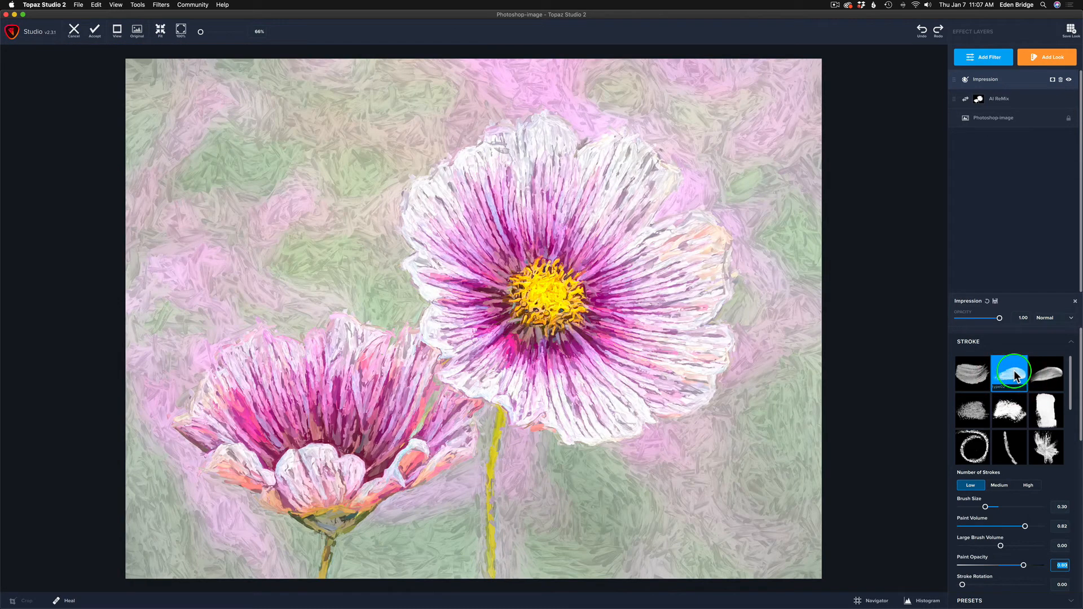
left_click(1046, 377)
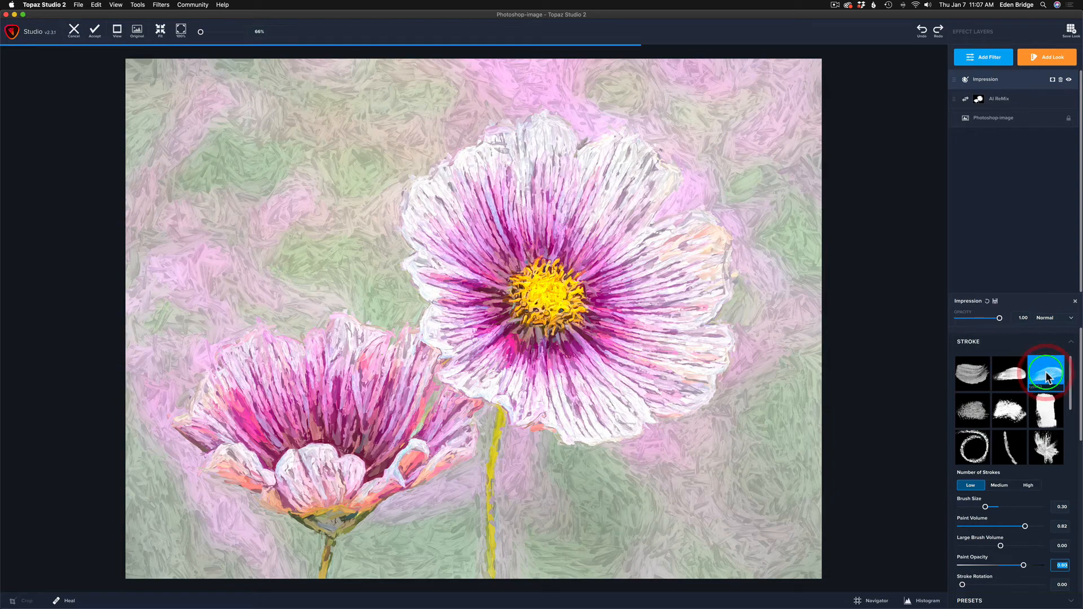
left_click(1001, 414)
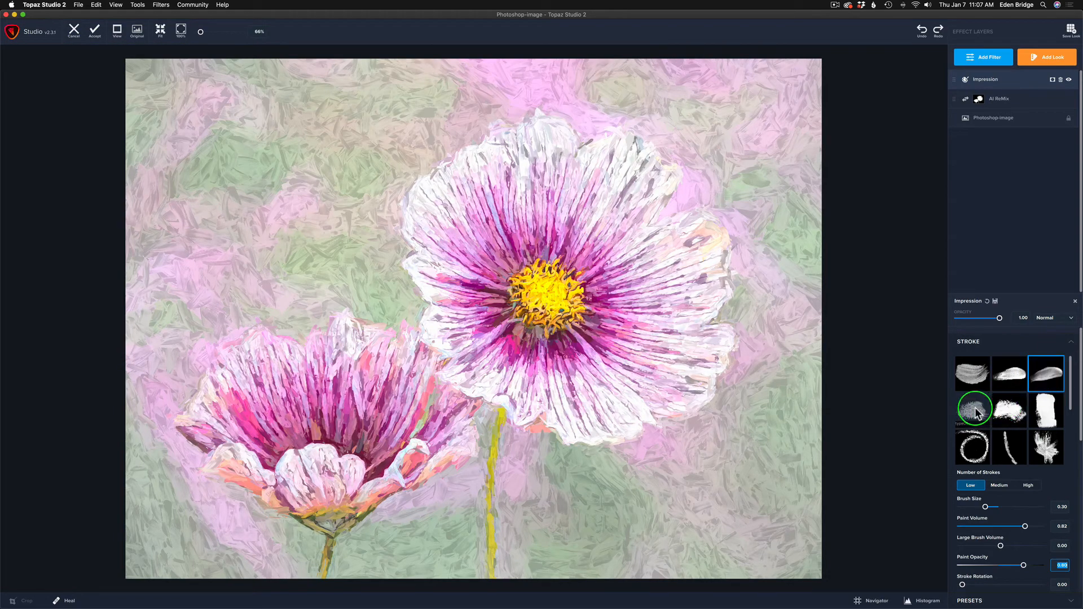
left_click(977, 411)
left_click(1010, 407)
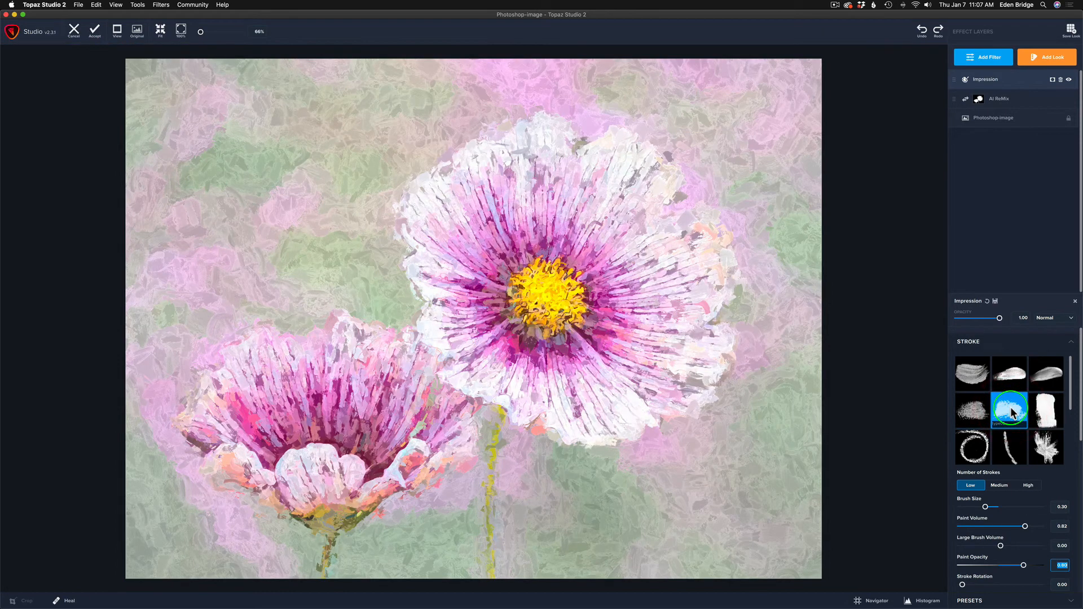
left_click(1046, 408)
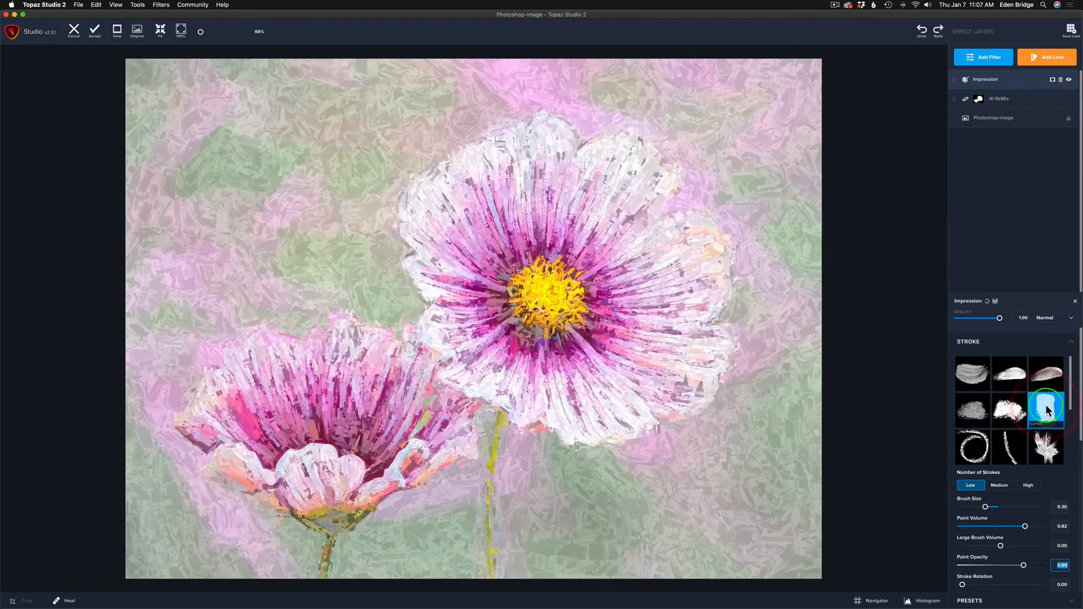
left_click(972, 448)
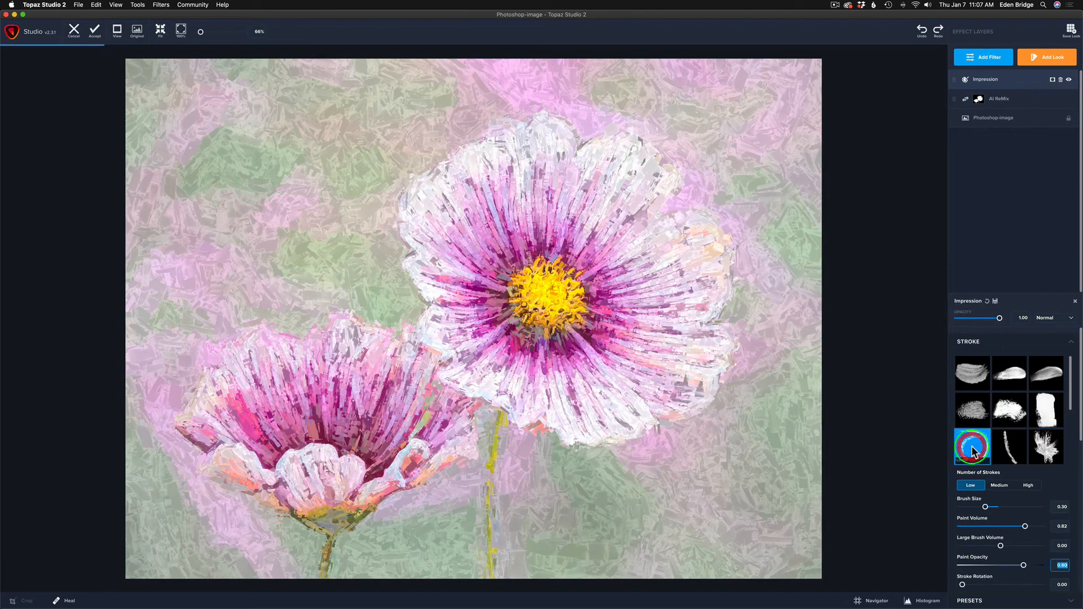
left_click(990, 447)
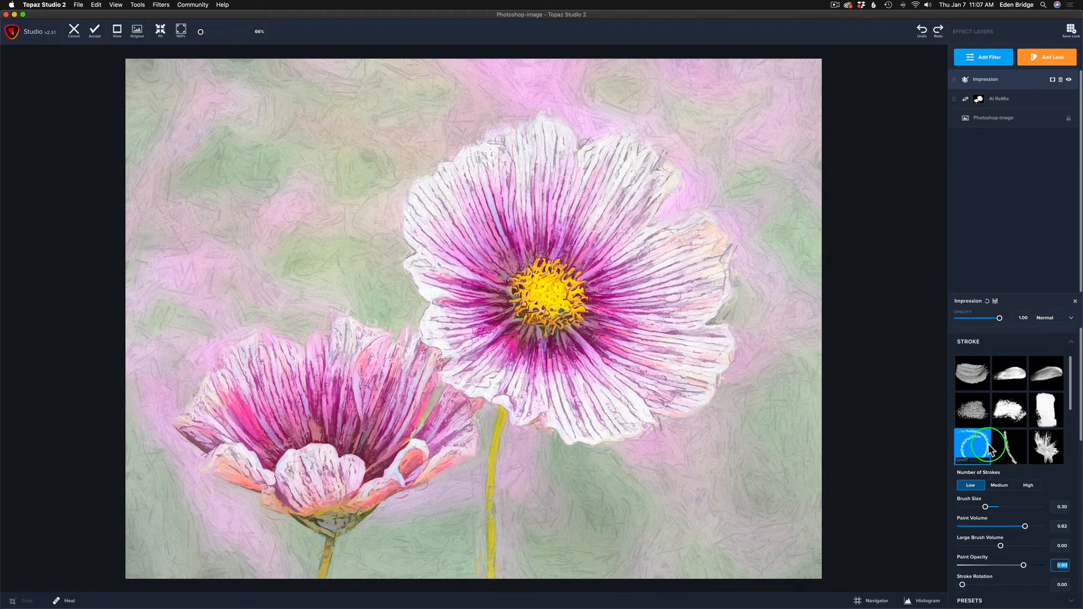
left_click(1008, 443)
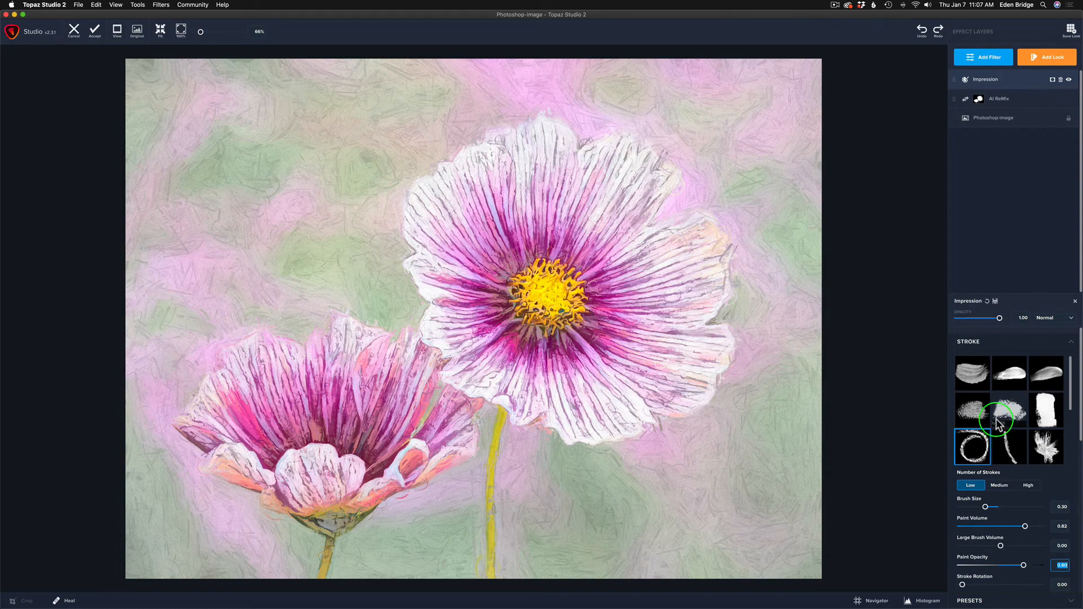
left_click(975, 375)
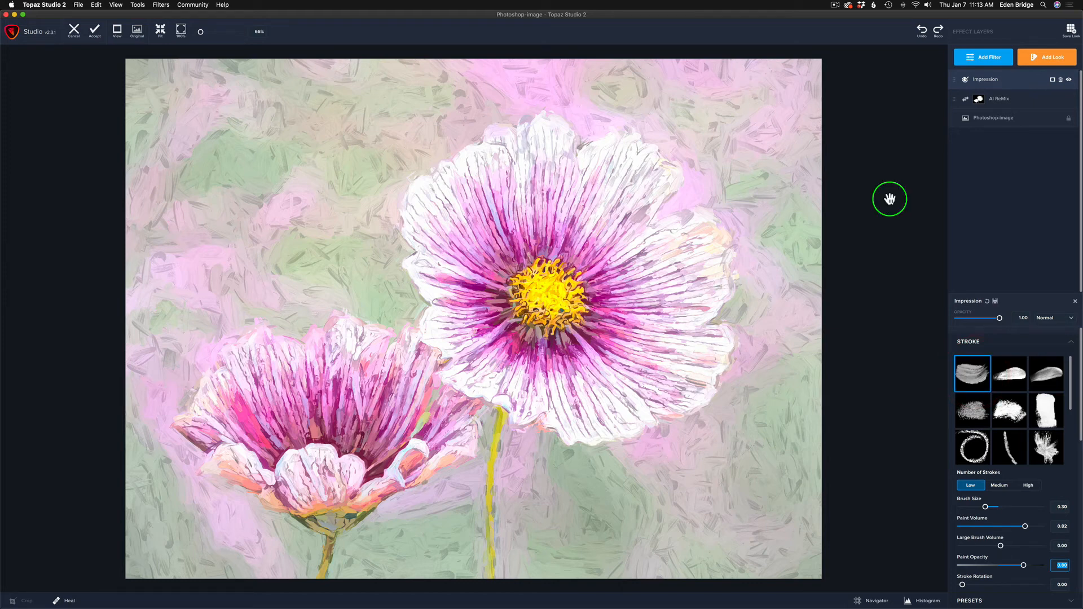
- Add a Curves filter and pull the upper part of the RGB curve slightly down to darken the image
left_click(997, 56)
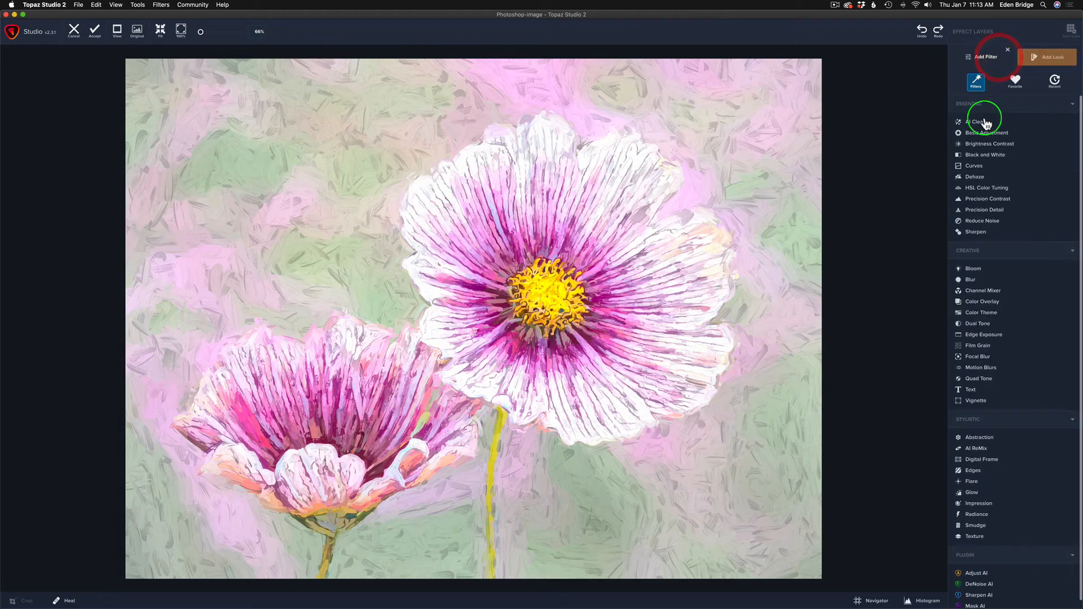
left_click(984, 167)
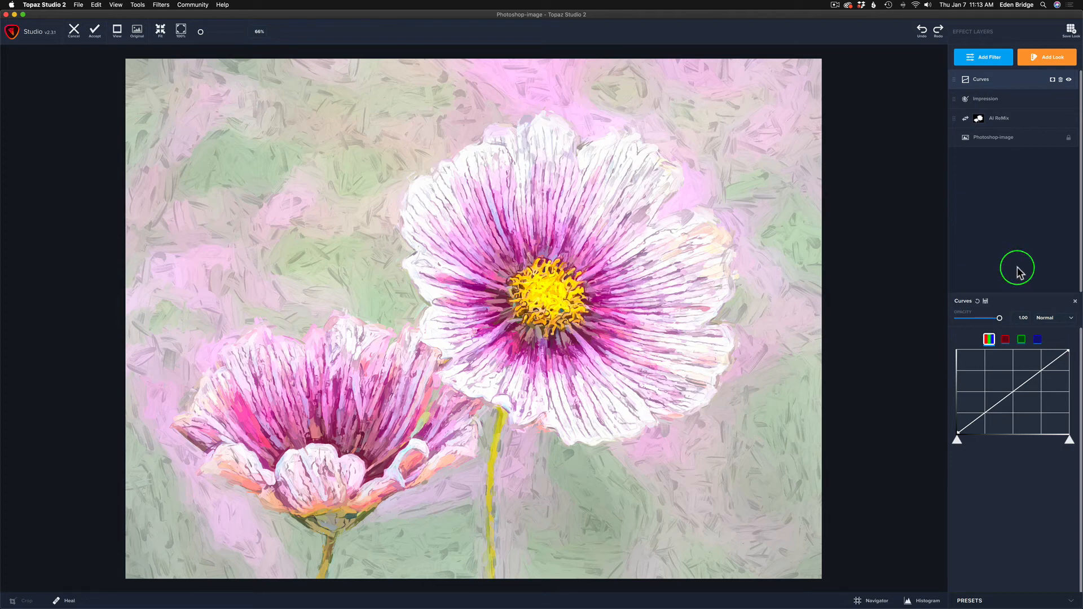
left_click(1042, 372)
left_click_drag(1041, 373, 1041, 382)
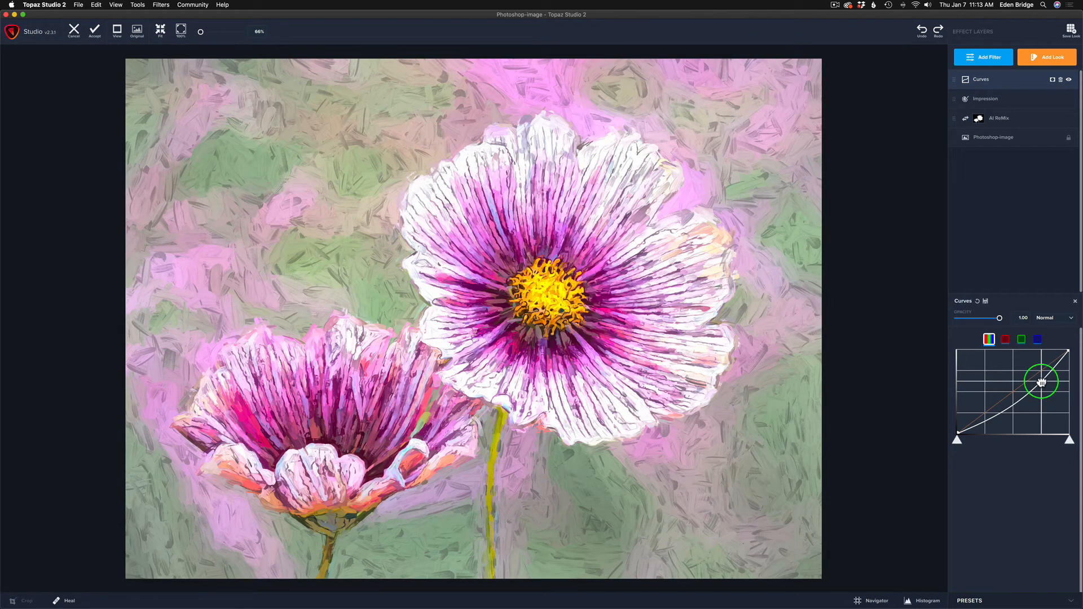
left_click_drag(1041, 382, 1041, 378)
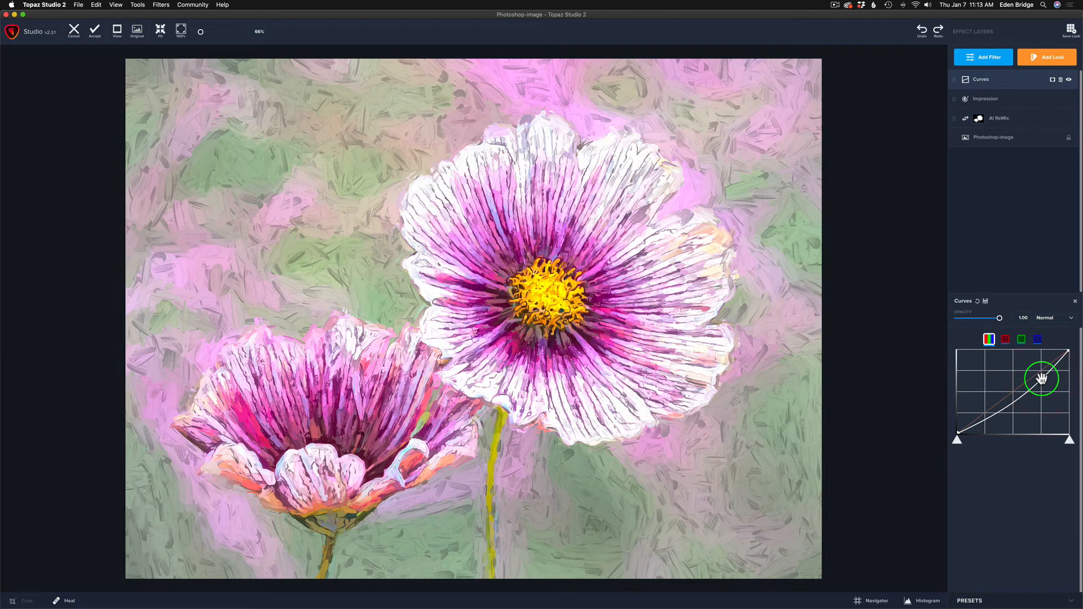
- Toggle the Curves filter off and on to compare its effect, and compare the artwork with the original photo
left_click(1069, 82)
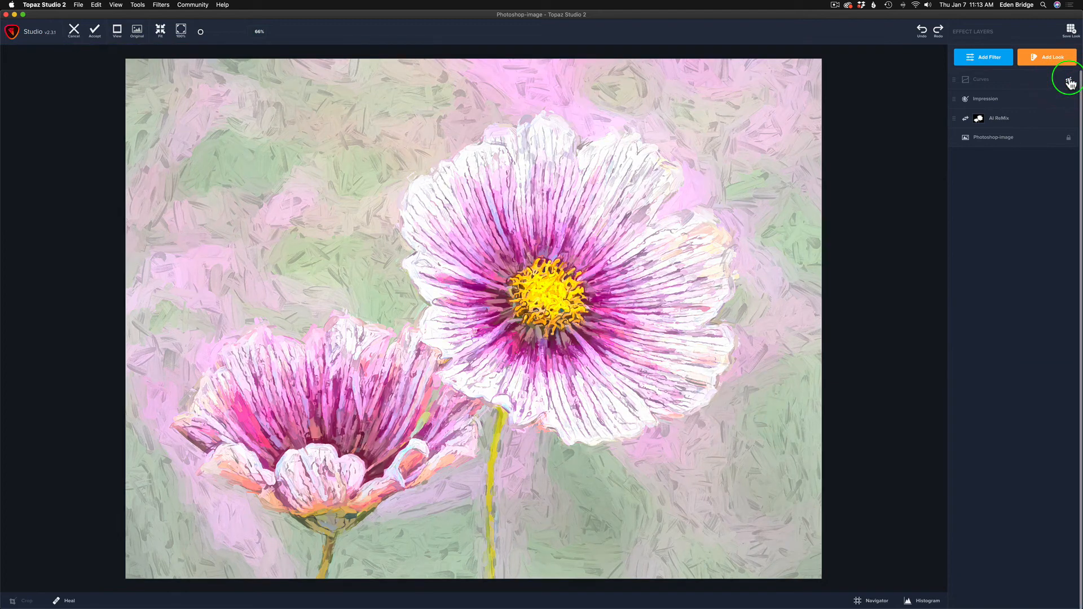
left_click(1070, 82)
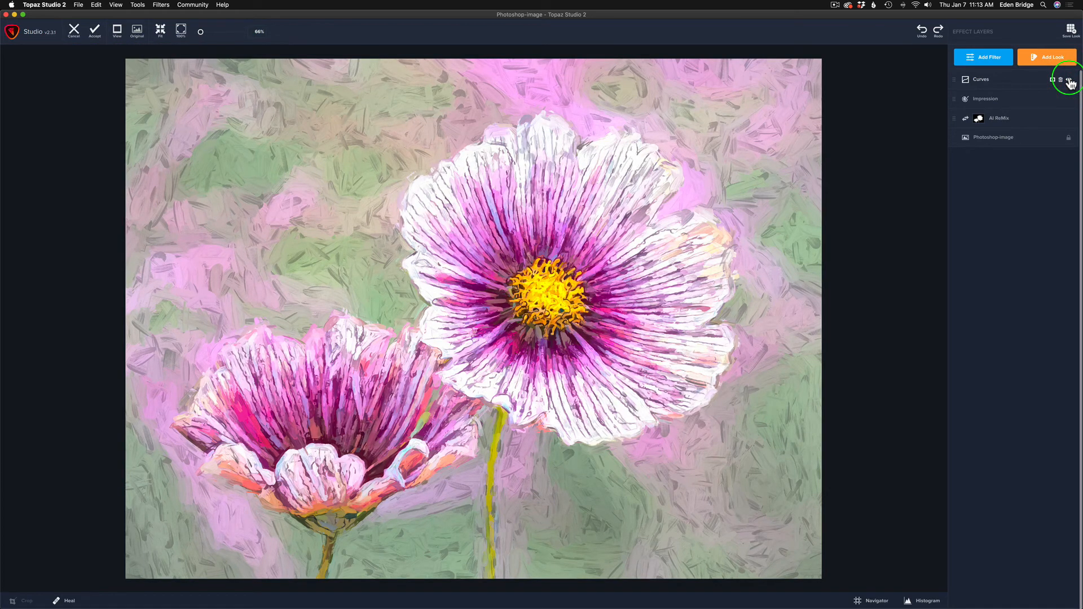
left_click(1070, 81)
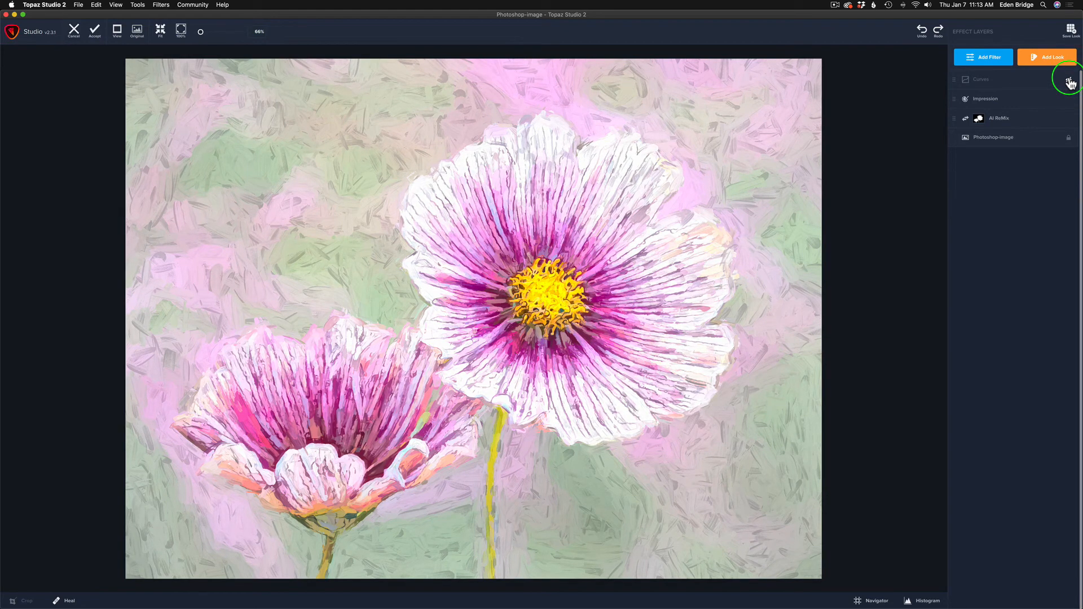
left_click(1070, 82)
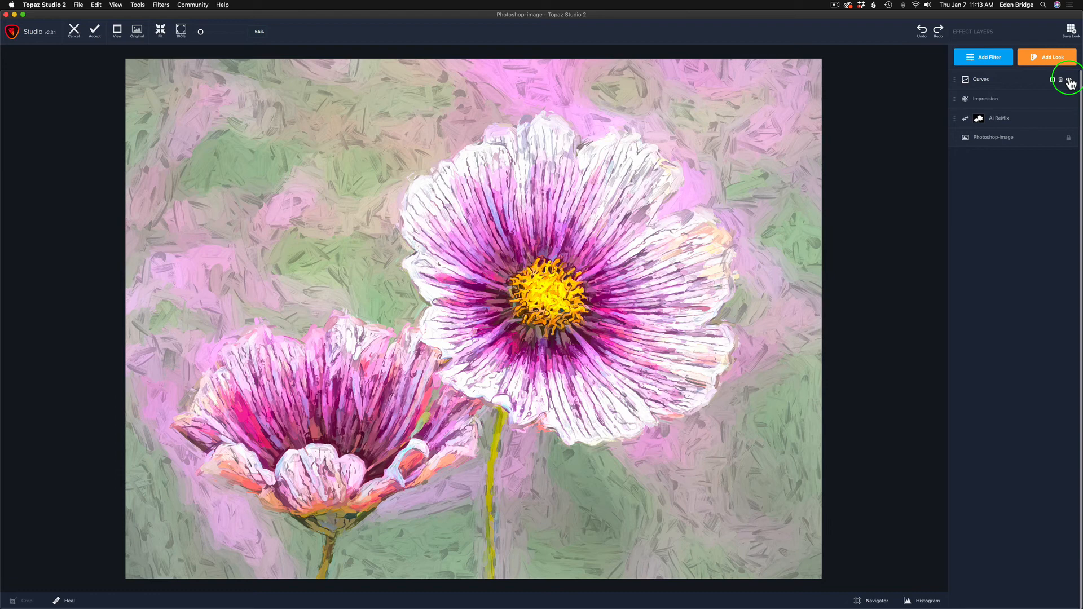
left_click(871, 191)
left_click(871, 191)
- Add a Basic Adjustment filter and set its saturation to 0.02
left_click(987, 58)
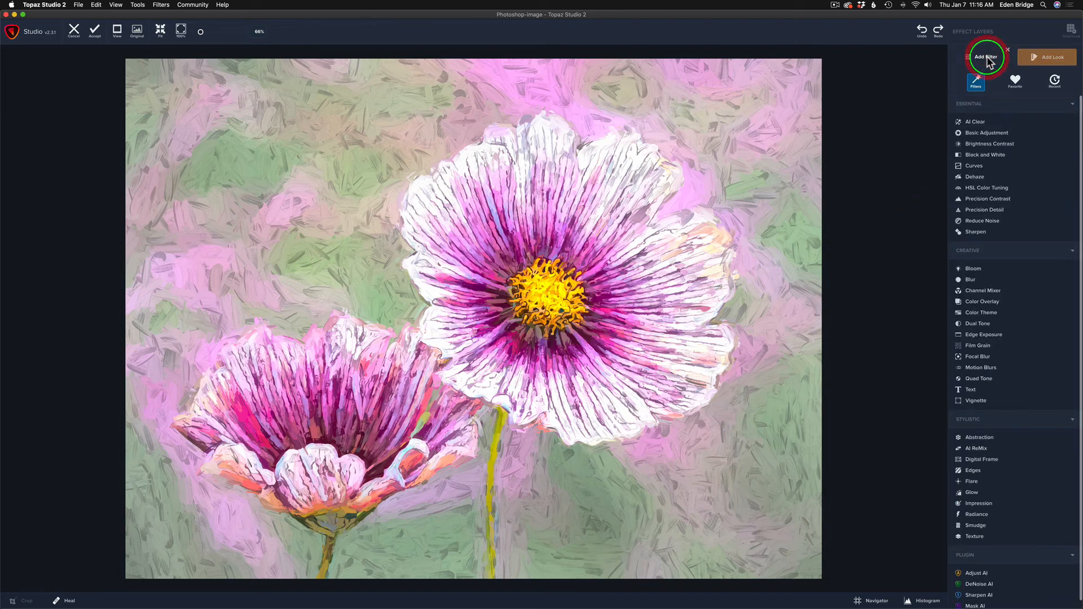
left_click(999, 134)
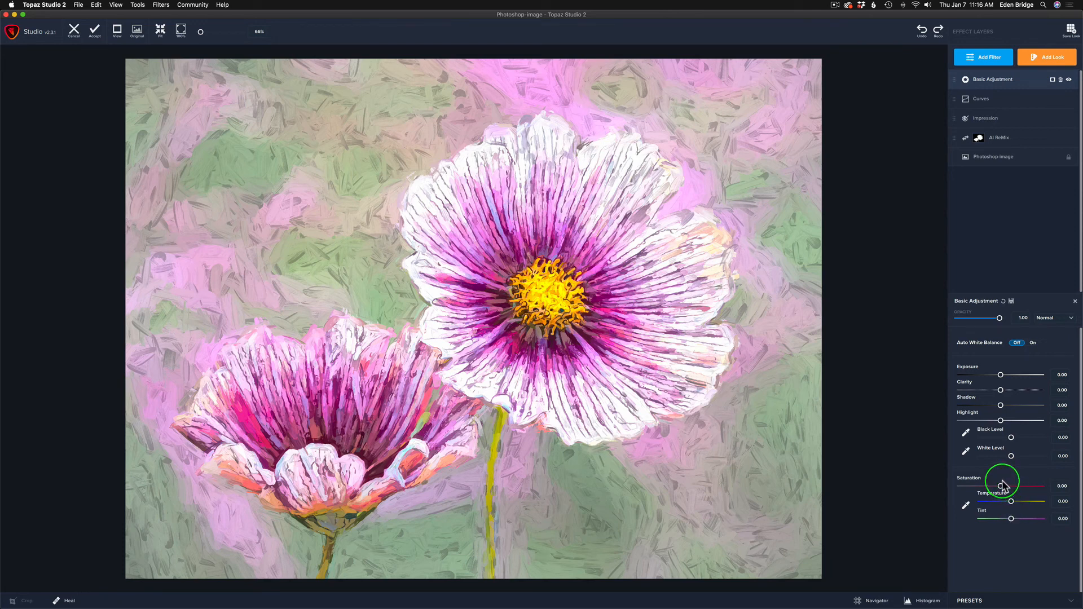
left_click_drag(1000, 486, 1002, 486)
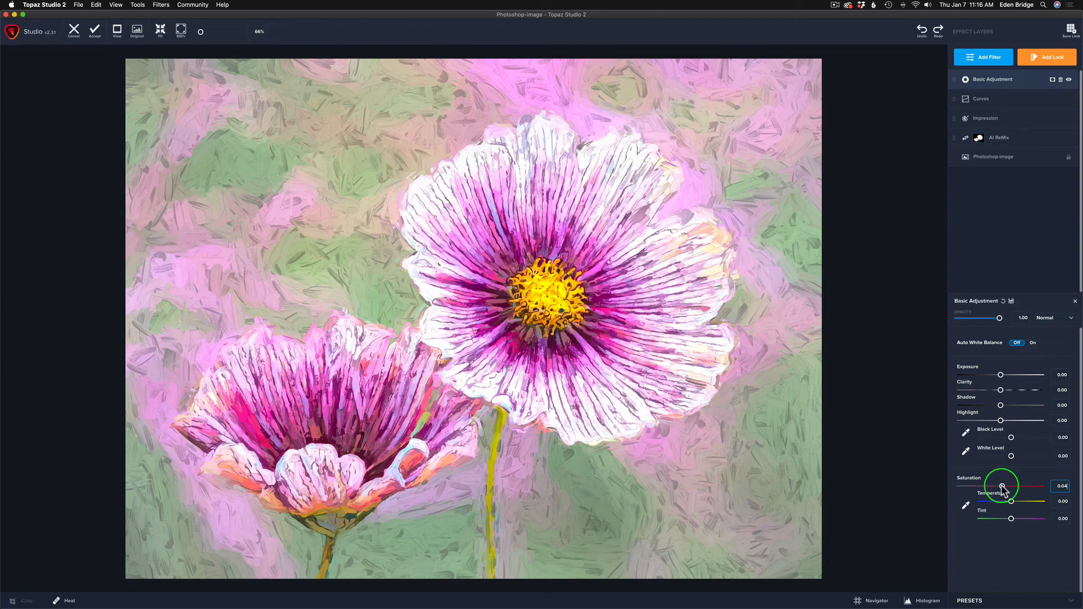
left_click(1001, 487)
left_click_drag(1002, 486, 1001, 486)
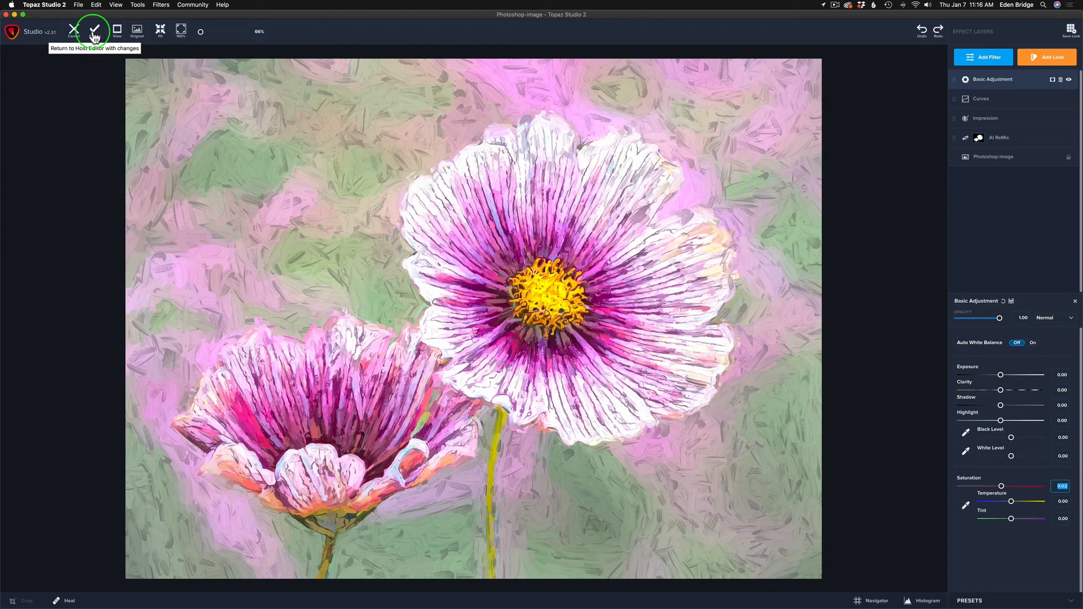
- Return to Photoshop with the changes and toggle the TS2 Creative Tool Box layer's visibility to compare it with the original
left_click(94, 37)
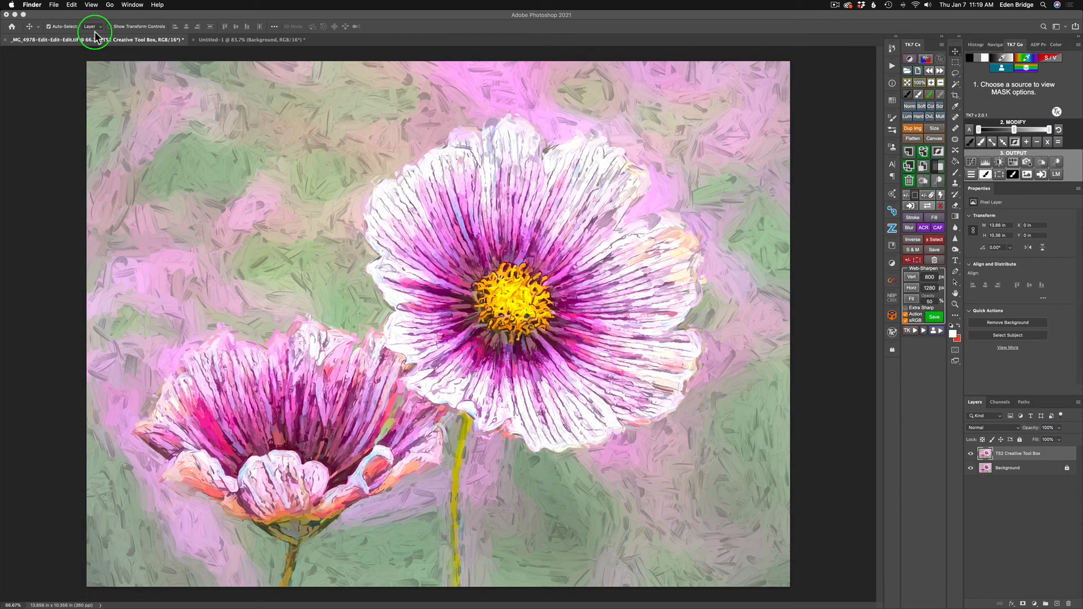
left_click(970, 454)
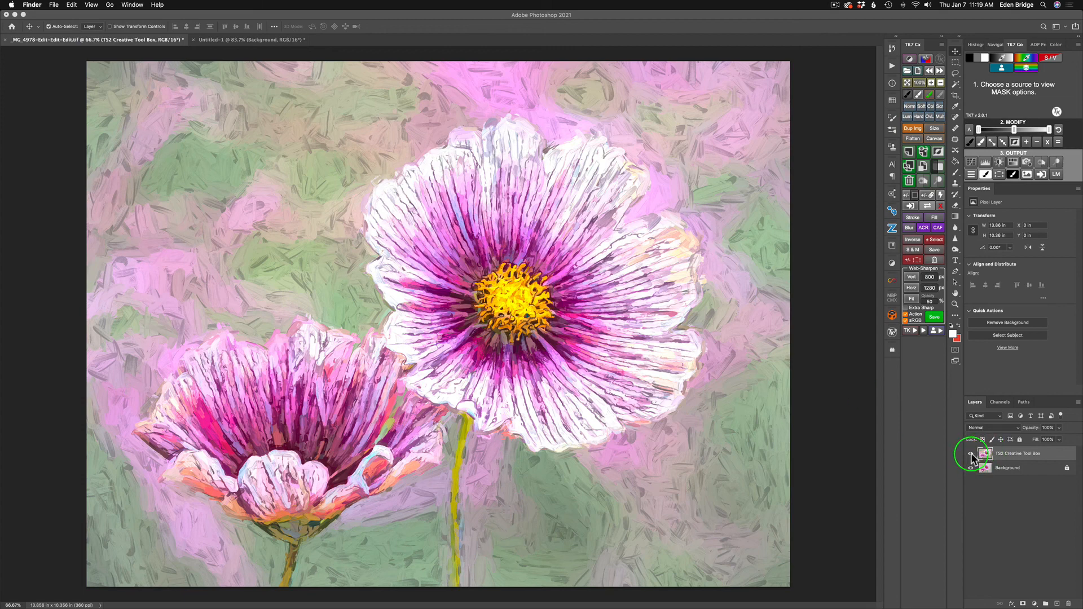
left_click(970, 454)
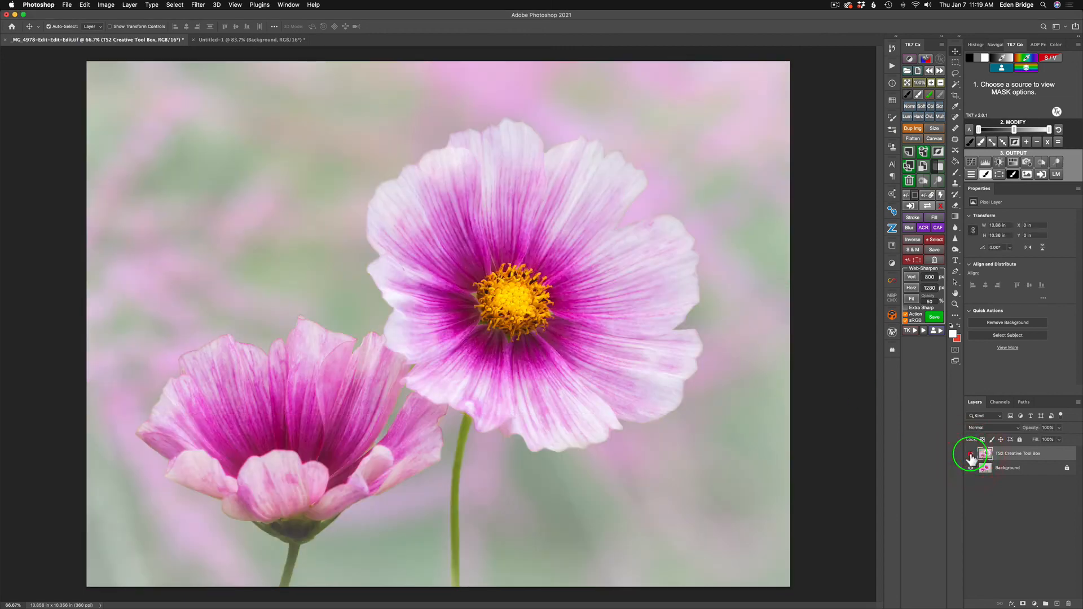
left_click(970, 454)
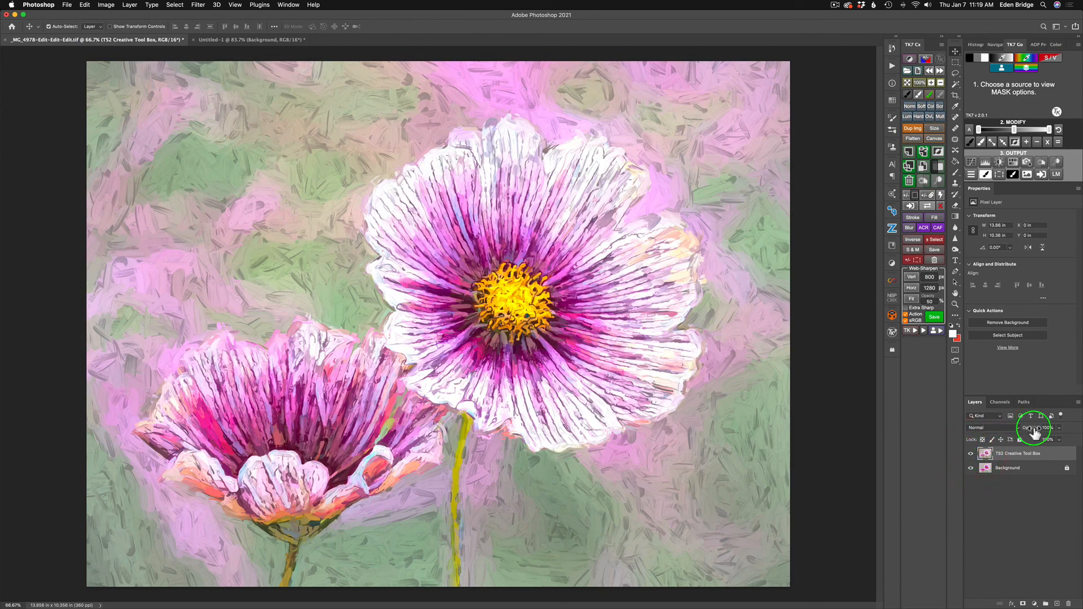
- Lower the TS2 Creative Tool Box layer's opacity to about 66% and toggle its visibility to compare it with the background photo
left_click_drag(1036, 433, 1019, 432)
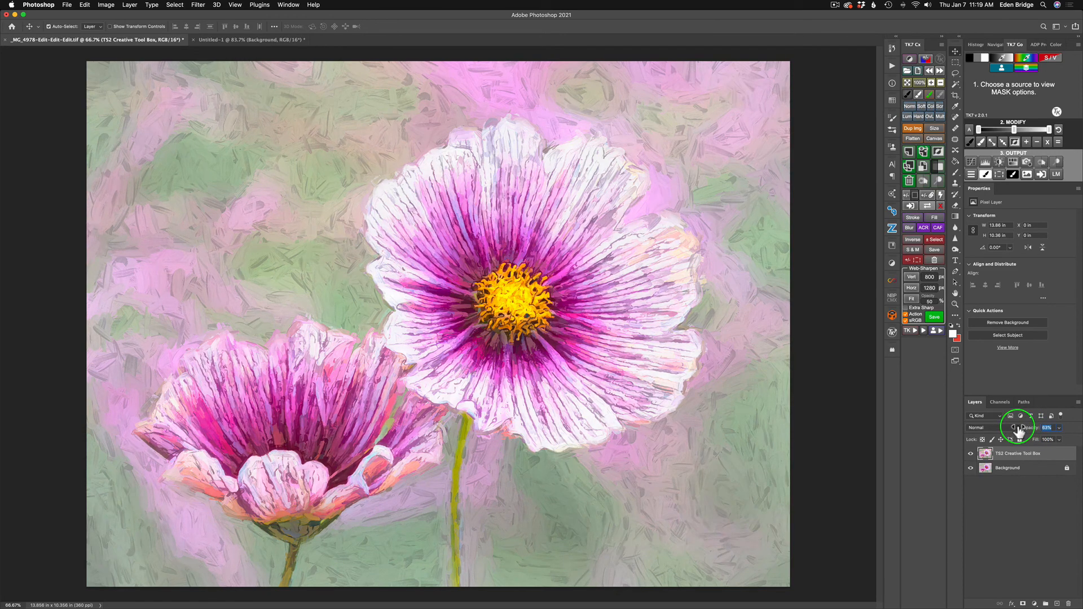
left_click_drag(1019, 431, 1018, 433)
left_click_drag(1019, 431, 1020, 432)
left_click(1019, 430)
left_click(971, 454)
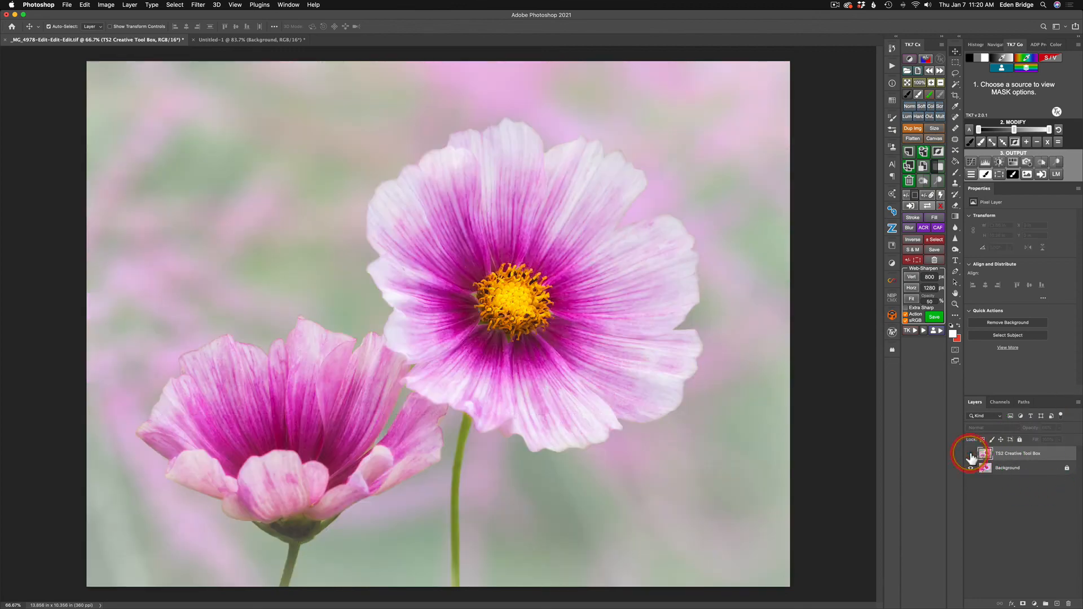
left_click(971, 454)
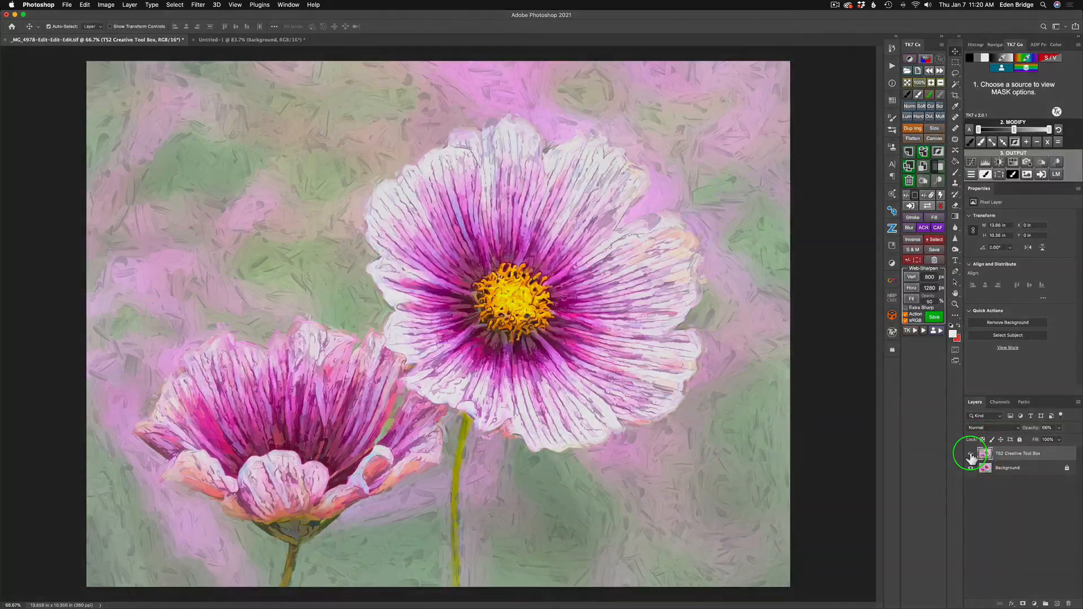